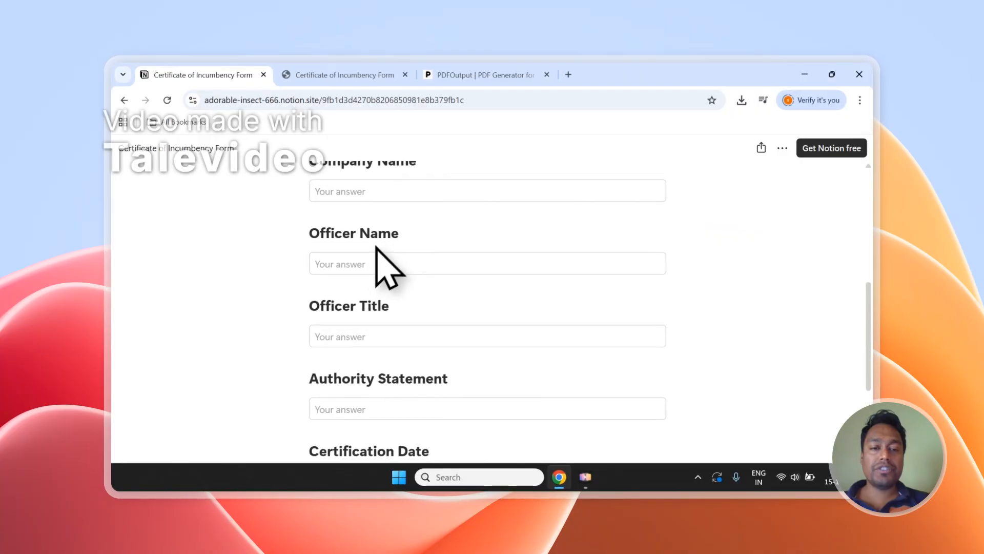
Step: Review the published Certificate of Incumbency form from its title down to the certification date and submission area
{"action": "scroll", "coordinate": [371, 287], "scroll_direction": "up", "scroll_amount": 7}
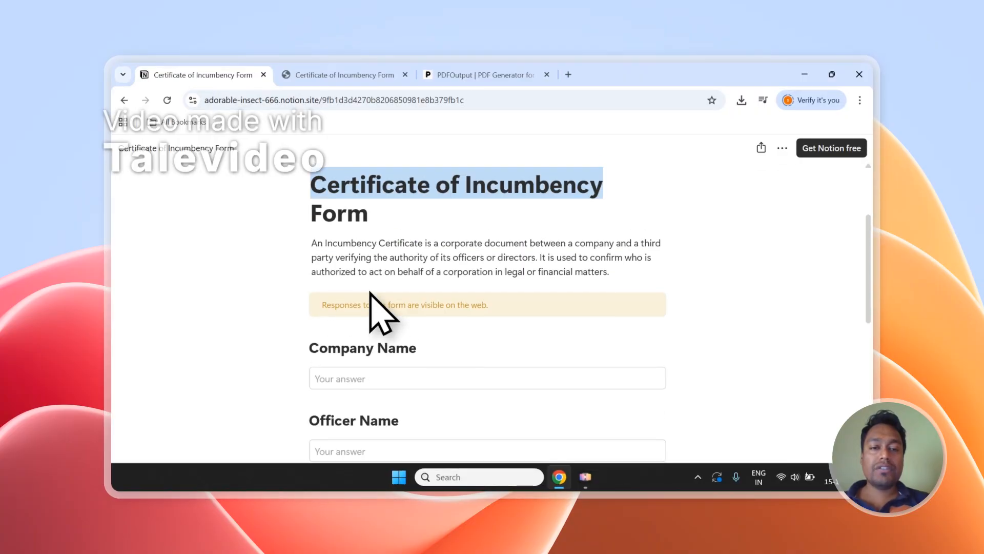
{"action": "scroll", "coordinate": [369, 302], "scroll_direction": "down", "scroll_amount": 5}
{"action": "scroll", "coordinate": [341, 410], "scroll_direction": "down", "scroll_amount": 3}
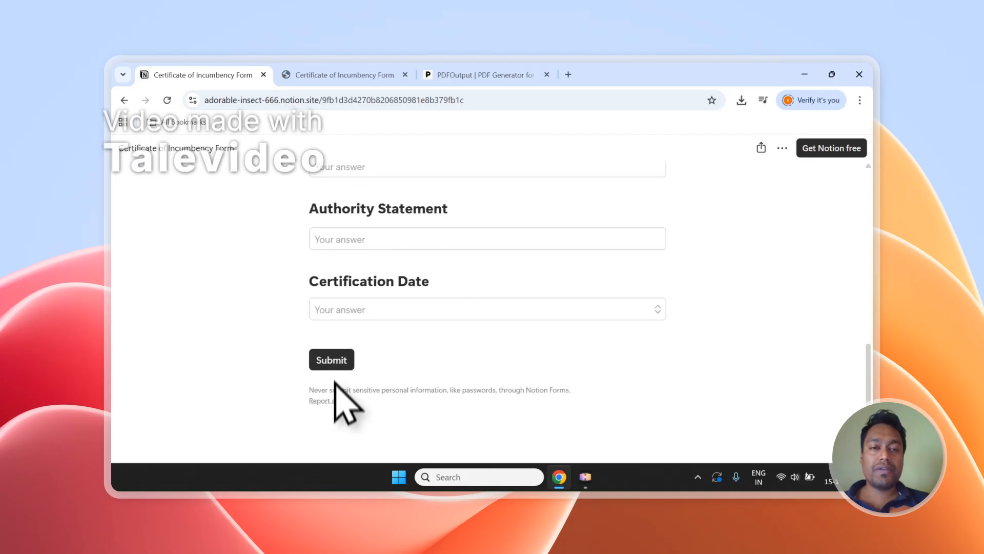
Step: Look over Entry-1 and Entry-2 in the Notion form's responses table and switch to the PDFOutput website
{"action": "left_click", "coordinate": [340, 74]}
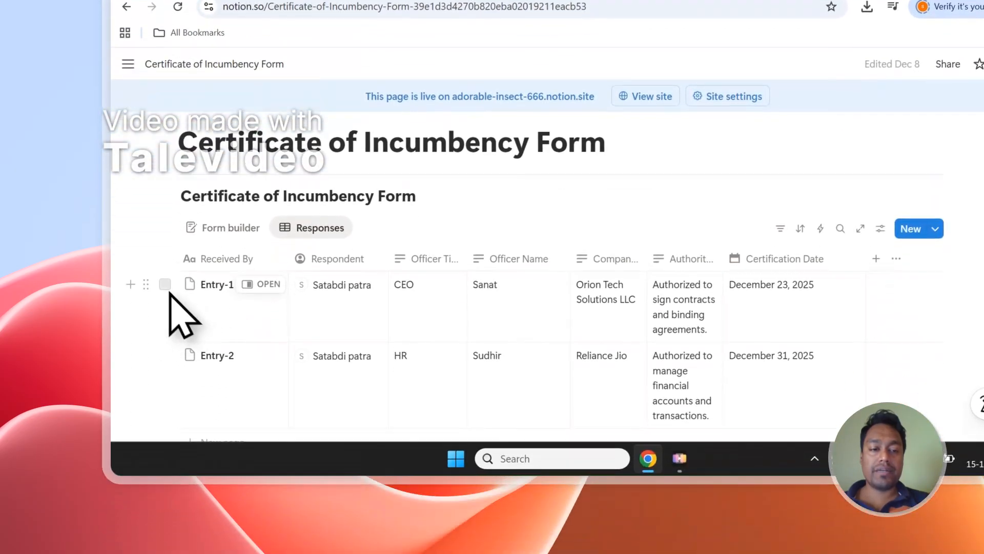
{"action": "left_click", "coordinate": [165, 429]}
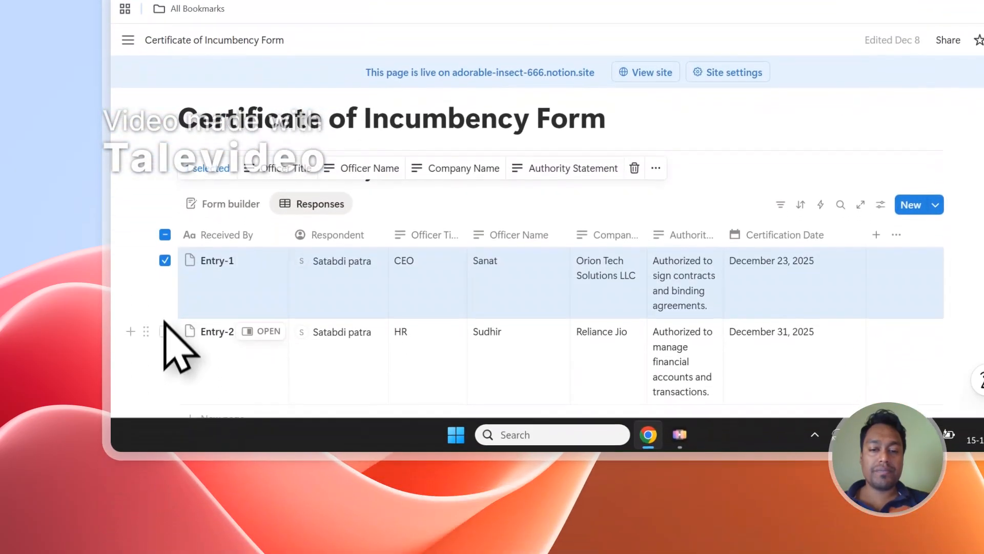
{"action": "left_click", "coordinate": [164, 500]}
{"action": "left_click", "coordinate": [165, 236]}
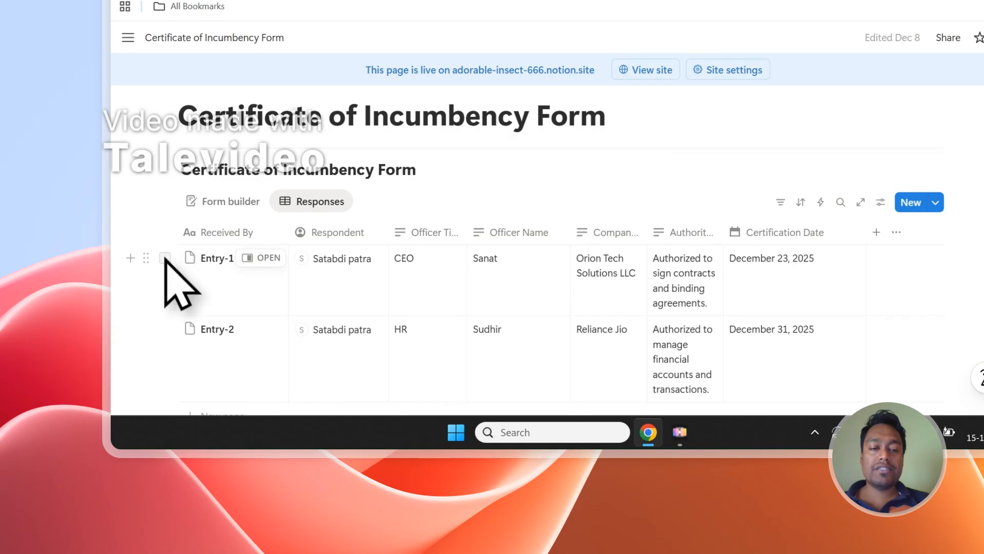
{"action": "scroll", "coordinate": [192, 351], "scroll_direction": "down", "scroll_amount": 2}
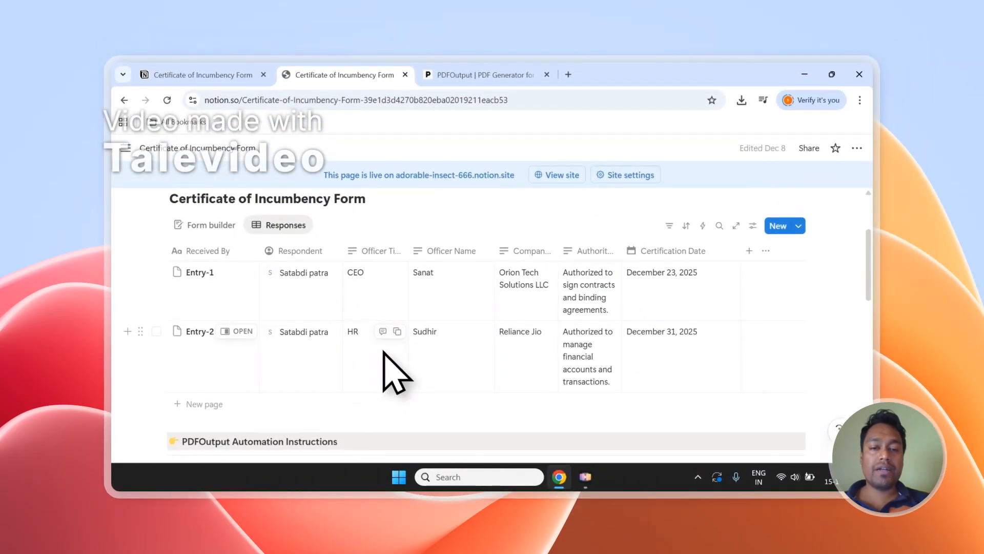
{"action": "left_click", "coordinate": [485, 74]}
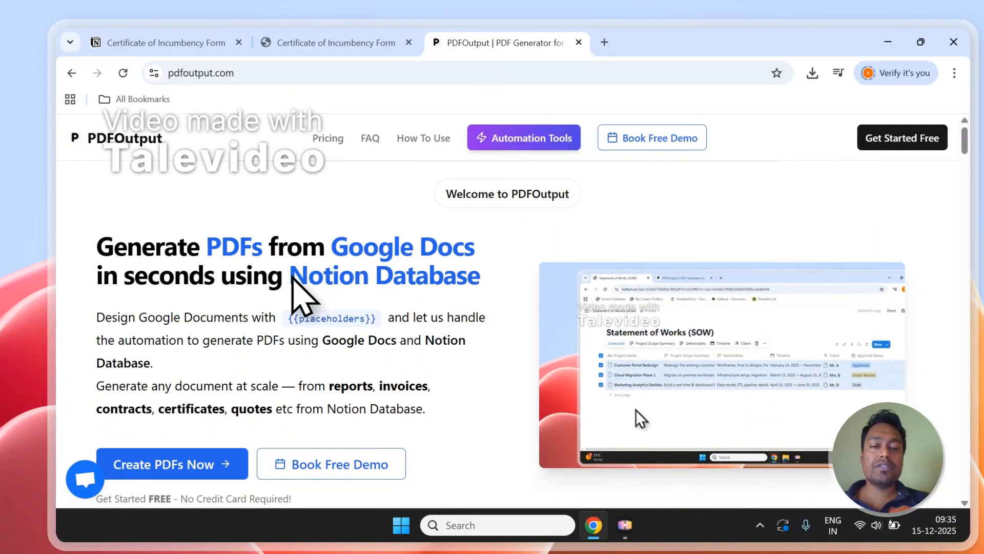
Step: Return to the Notion responses table, mark both entries as the source records and clear the selection
{"action": "left_click", "coordinate": [307, 43]}
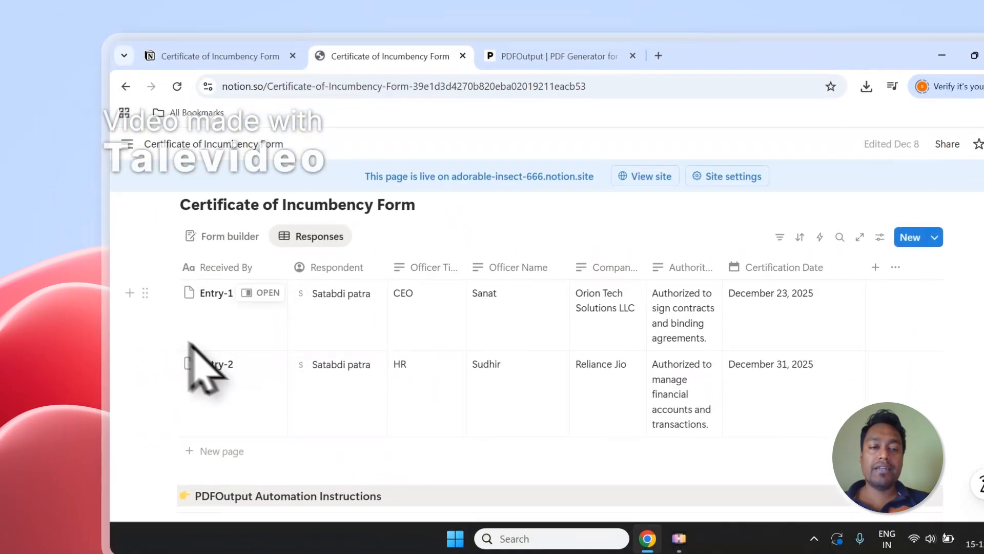
{"action": "left_click", "coordinate": [110, 279]}
{"action": "left_click", "coordinate": [165, 343]}
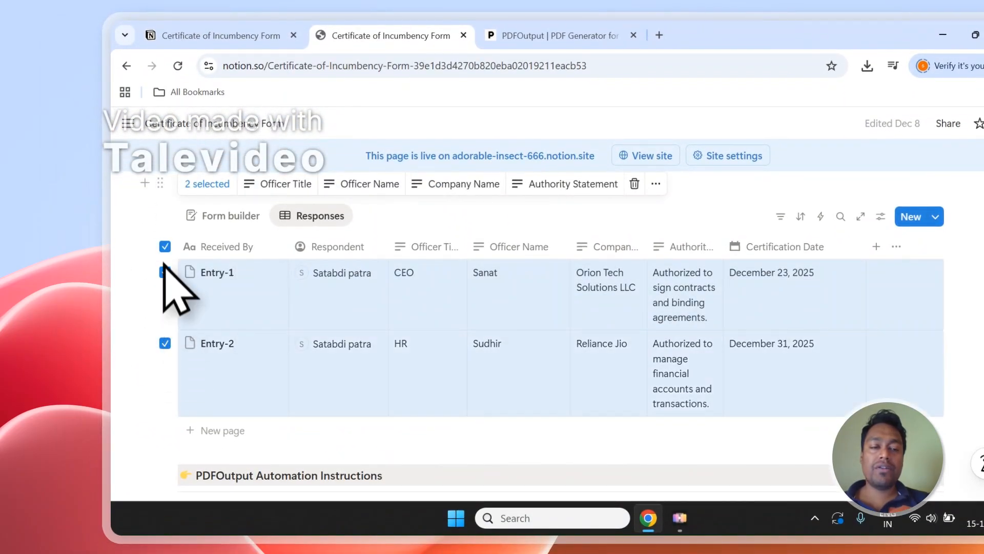
{"action": "left_click", "coordinate": [165, 247]}
Step: Switch to the PDFOutput homepage and read which document types it generates from a Notion database
{"action": "left_click", "coordinate": [554, 36]}
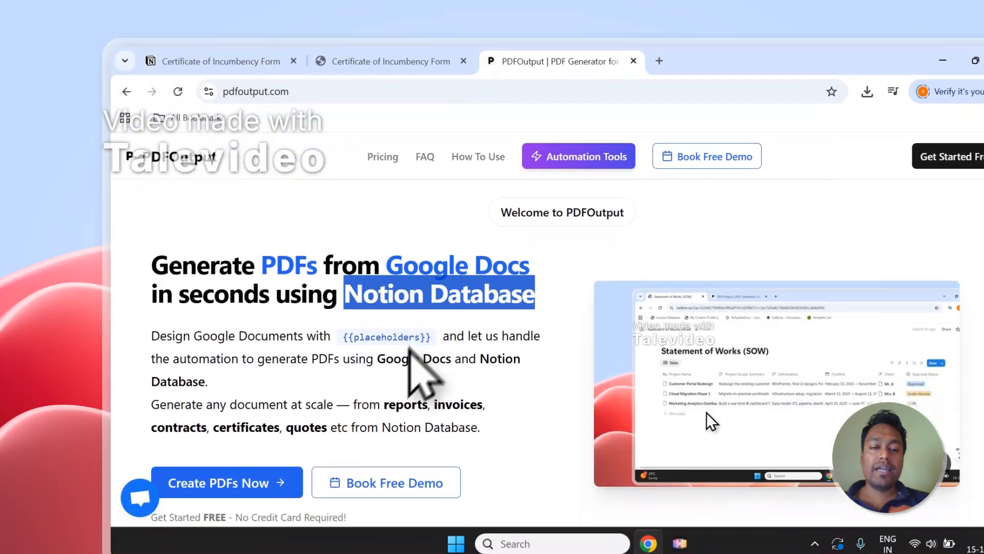
{"action": "scroll", "coordinate": [403, 333], "scroll_direction": "down", "scroll_amount": 1}
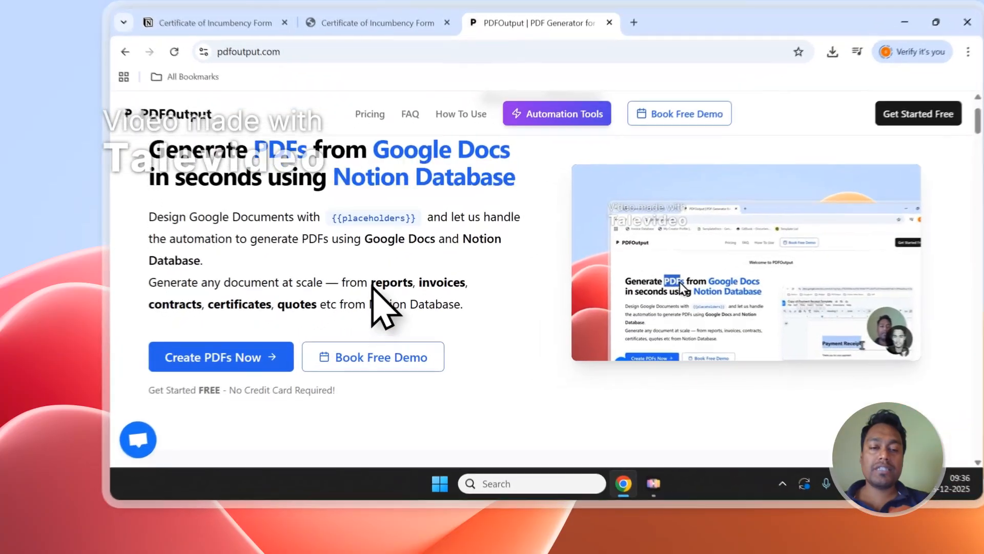
{"action": "left_click_drag", "start_coordinate": [338, 301], "coordinate": [299, 322]}
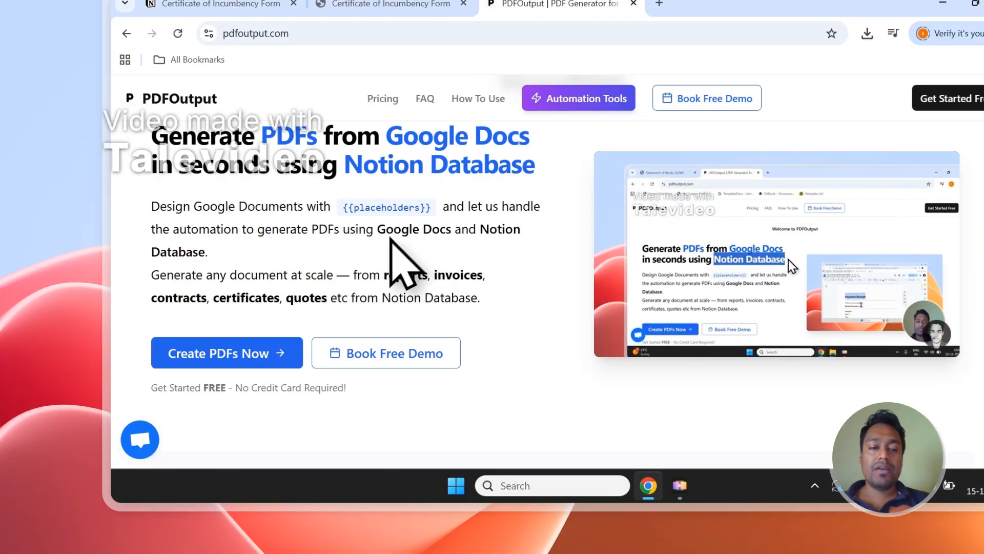
Step: Start creating PDFs on PDFOutput and sign in with an existing Google account
{"action": "left_click", "coordinate": [281, 350]}
{"action": "left_click", "coordinate": [523, 264]}
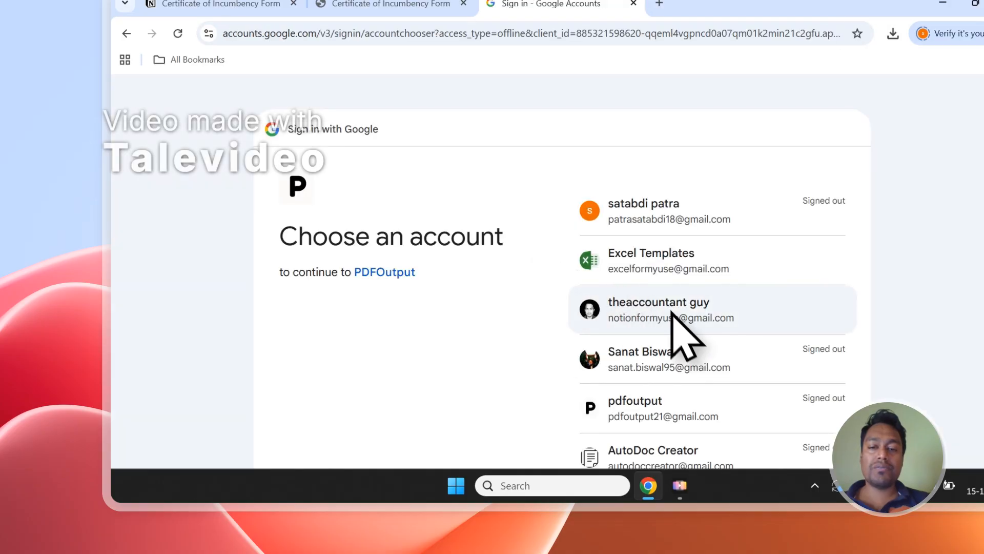
{"action": "left_click", "coordinate": [675, 318]}
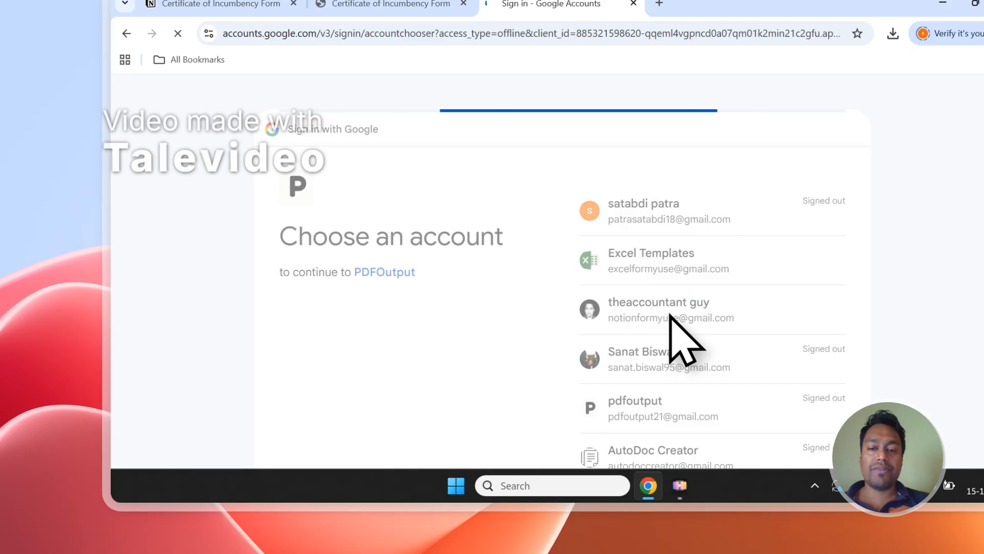
{"action": "left_click", "coordinate": [755, 353]}
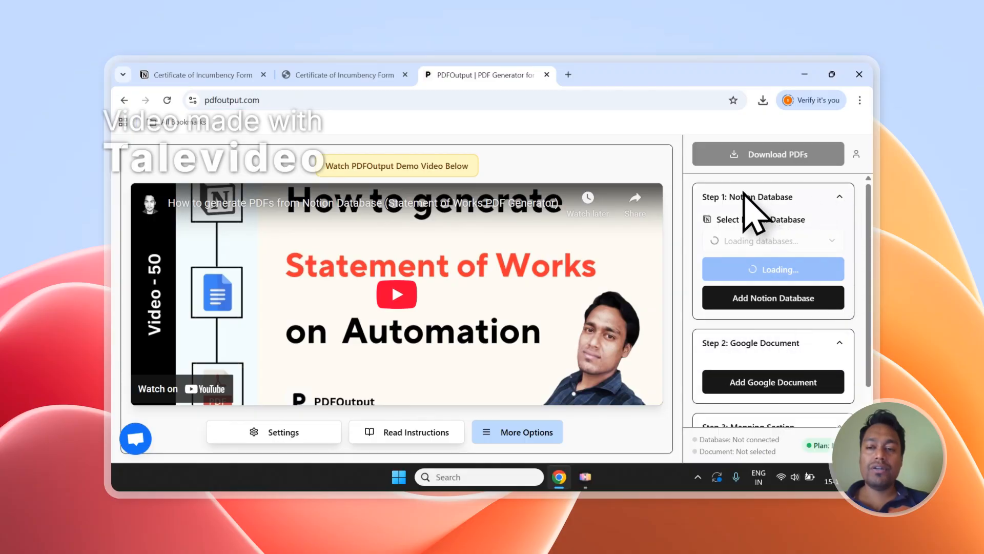
Step: Examine PDFOutput's Notion database, Google document and mapping sections
{"action": "scroll", "coordinate": [744, 192], "scroll_direction": "down", "scroll_amount": 1}
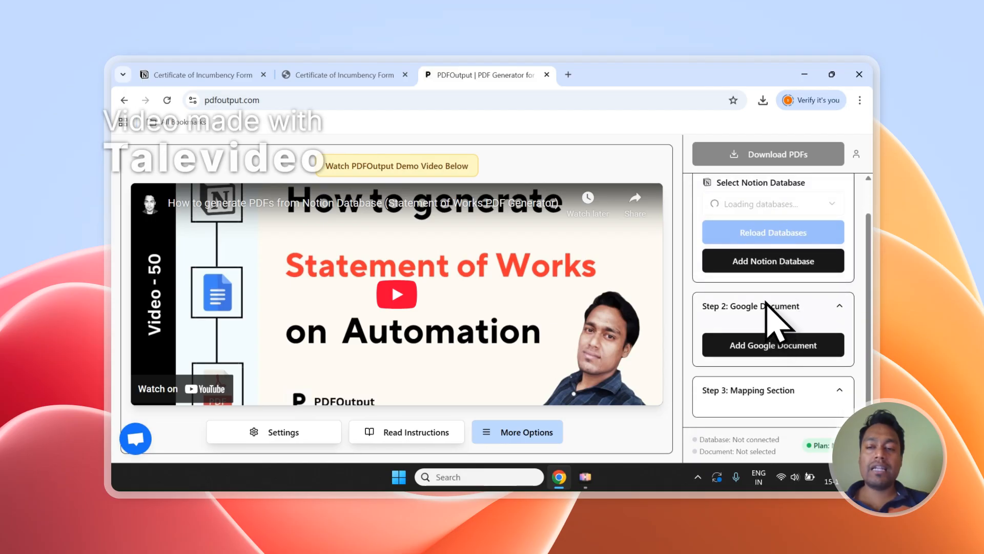
{"action": "scroll", "coordinate": [820, 397], "scroll_direction": "down", "scroll_amount": 8}
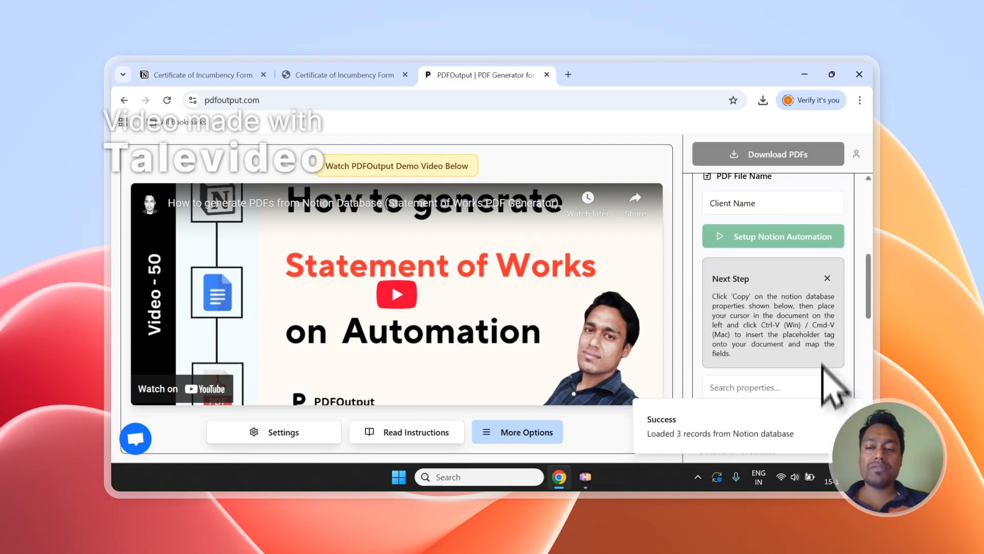
{"action": "scroll", "coordinate": [828, 317], "scroll_direction": "down", "scroll_amount": 3}
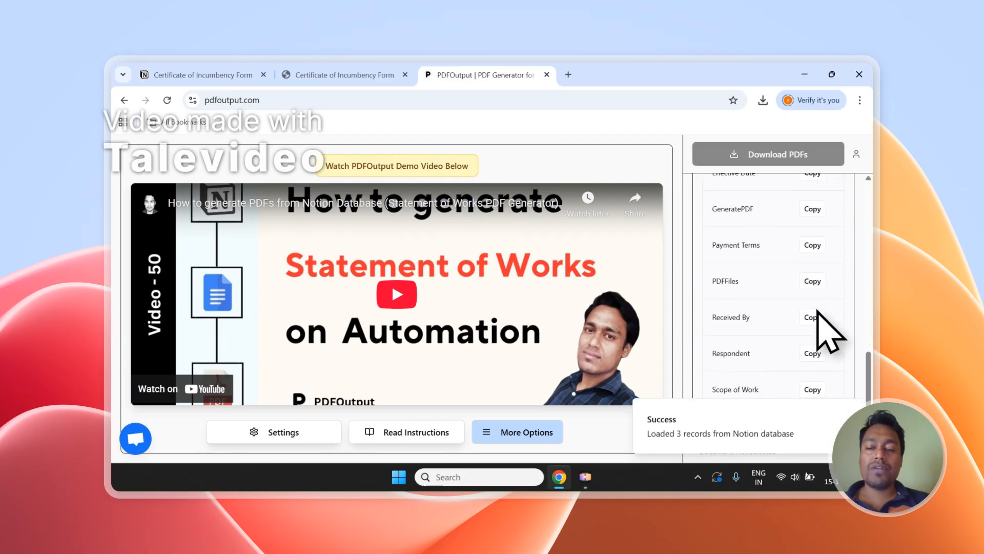
{"action": "scroll", "coordinate": [824, 338], "scroll_direction": "up", "scroll_amount": 8}
{"action": "scroll", "coordinate": [828, 342], "scroll_direction": "up", "scroll_amount": 3}
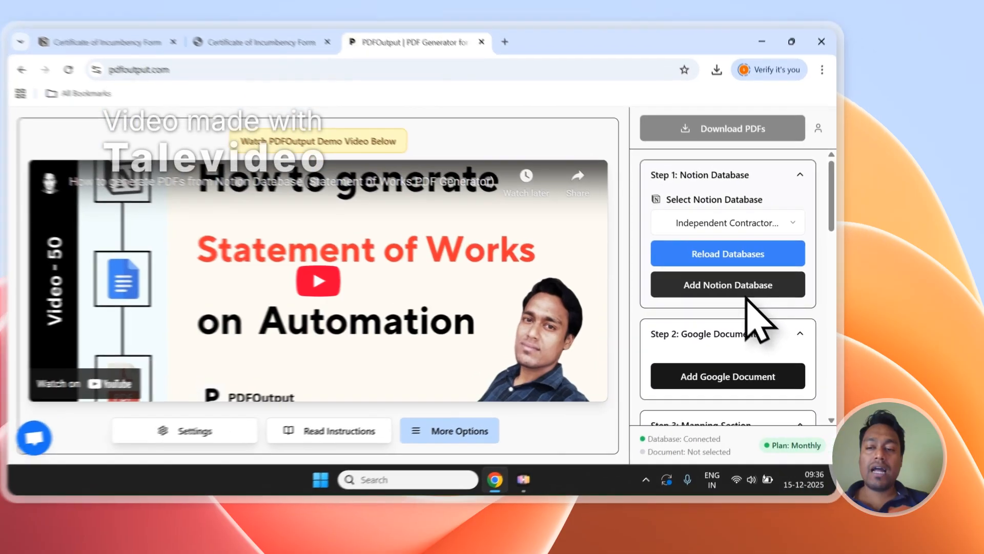
Step: Begin adding a Notion database in PDFOutput and copy the page title "Certificate of Incumbency Form" from the Notion page
{"action": "left_click", "coordinate": [789, 301]}
{"action": "left_click", "coordinate": [366, 75]}
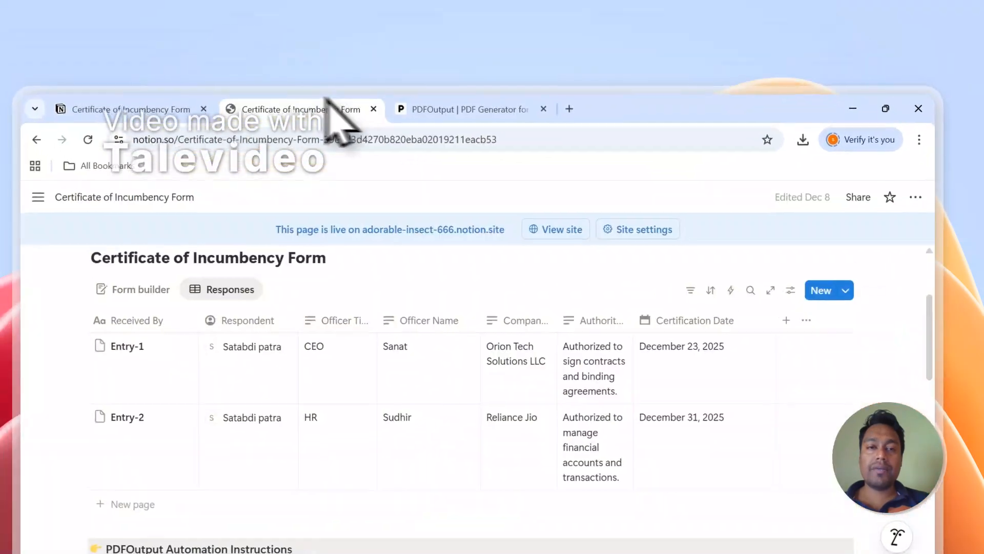
{"action": "scroll", "coordinate": [325, 246], "scroll_direction": "up", "scroll_amount": 3}
{"action": "left_click", "coordinate": [518, 350]}
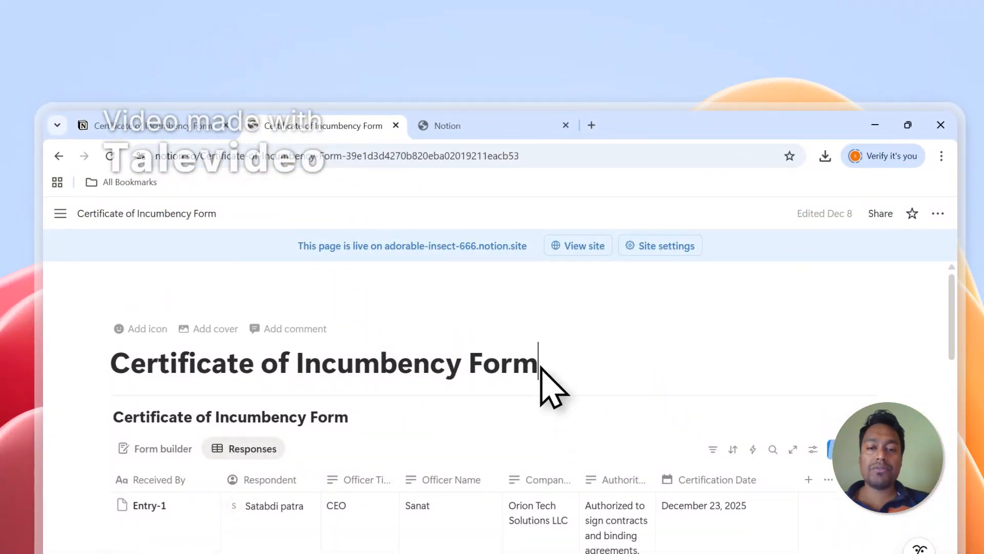
{"action": "left_click_drag", "start_coordinate": [541, 366], "coordinate": [134, 369]}
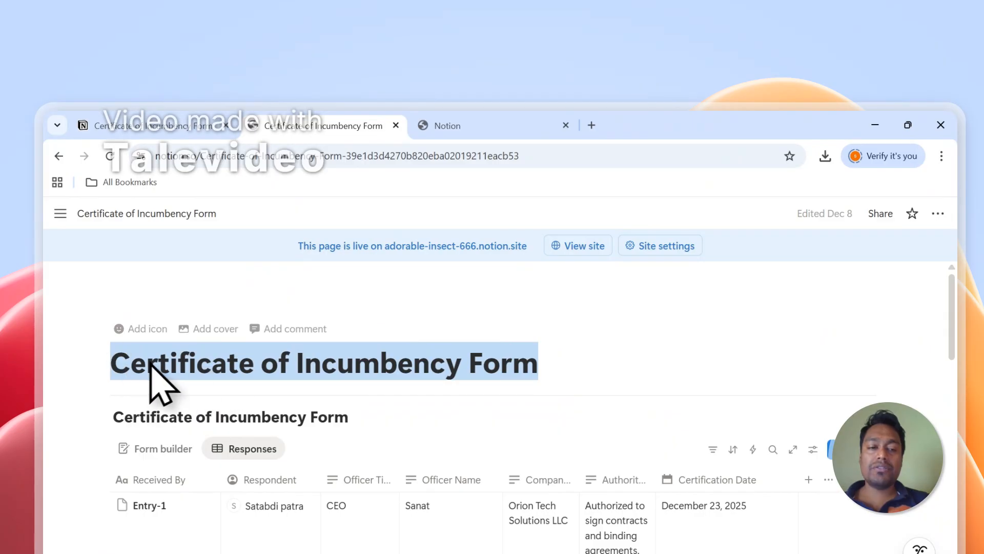
{"action": "right_click", "coordinate": [151, 365]}
{"action": "left_click", "coordinate": [184, 319]}
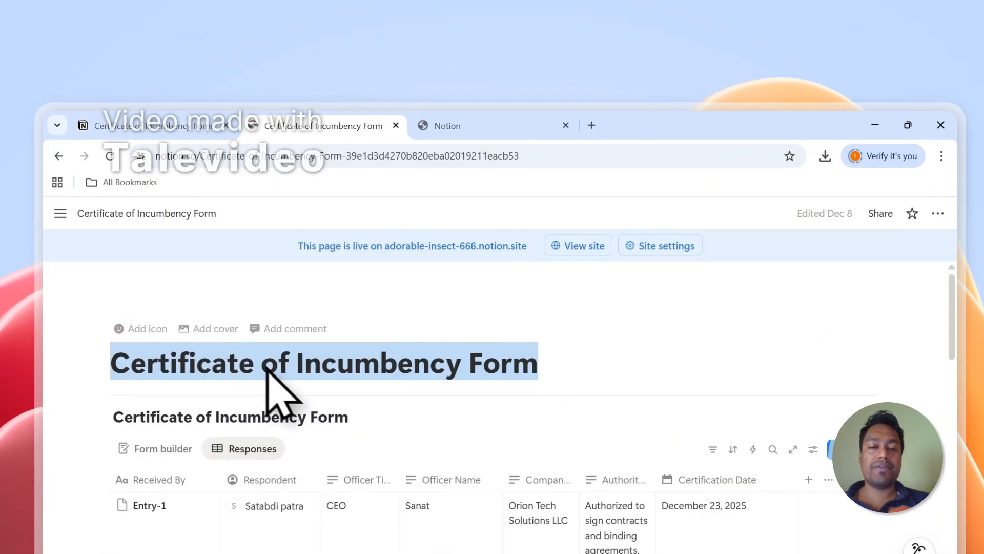
{"action": "right_click", "coordinate": [341, 365]}
{"action": "left_click", "coordinate": [426, 314]}
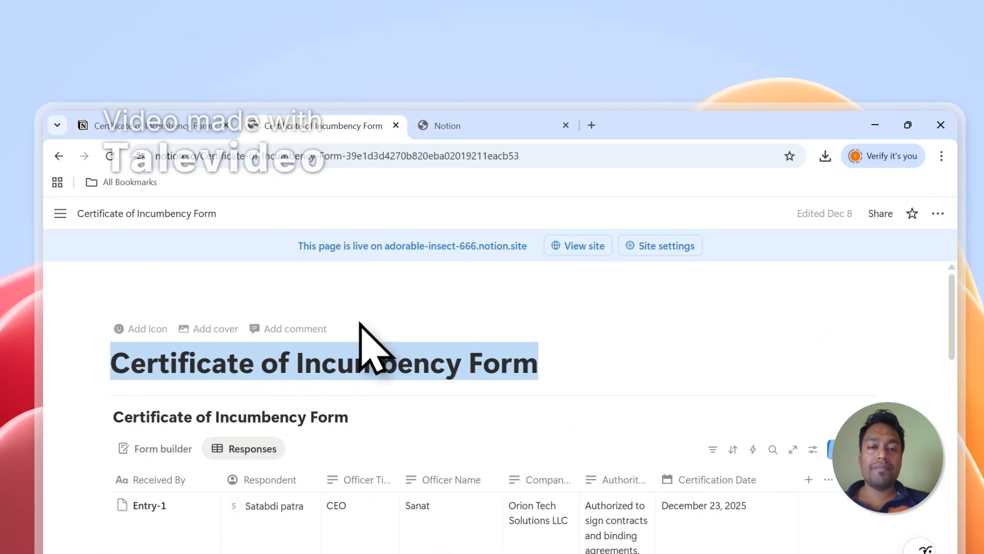
Step: In the PDFOutput connection request, search the pages for the copied title and add the top-level Certificate of Incumbency Form page
{"action": "left_click", "coordinate": [452, 129]}
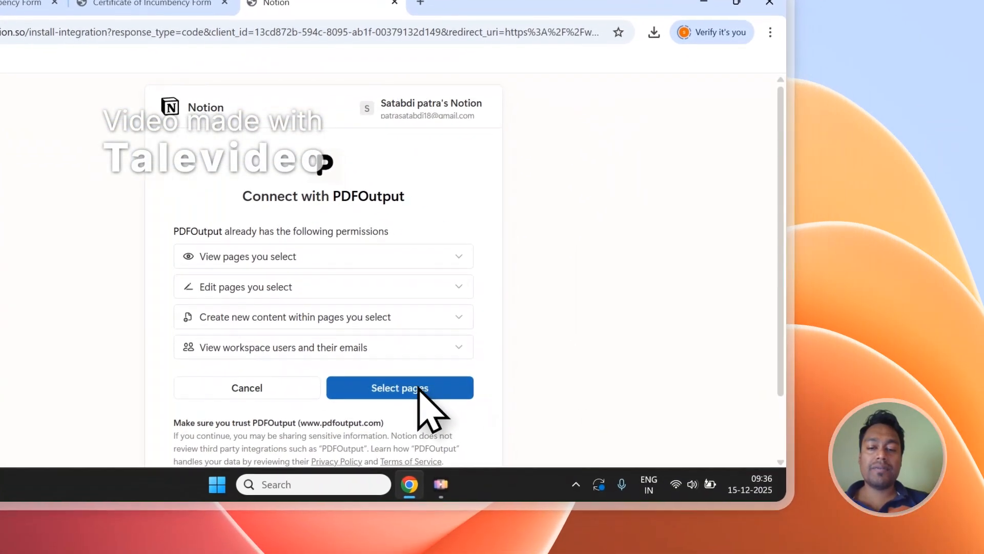
{"action": "left_click", "coordinate": [515, 460]}
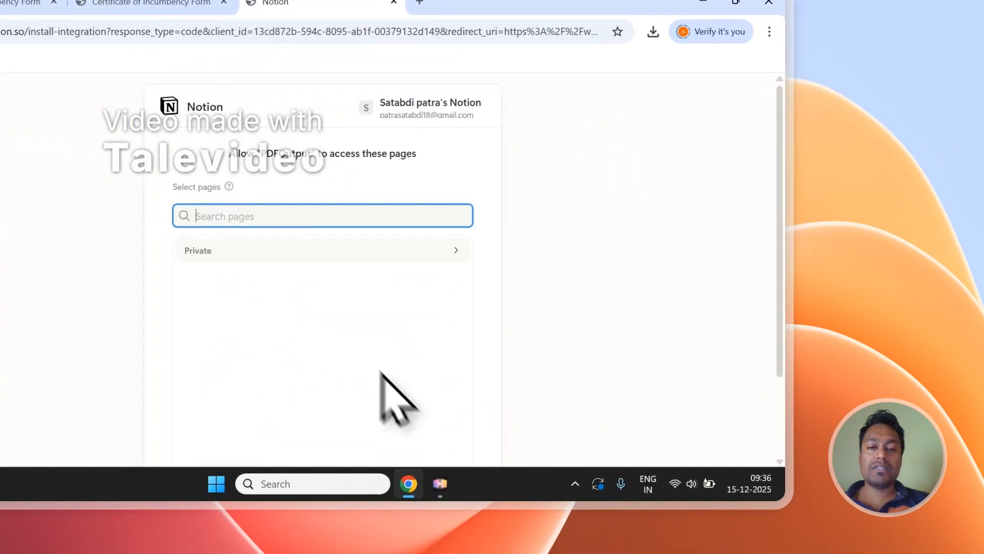
{"action": "right_click", "coordinate": [222, 221]}
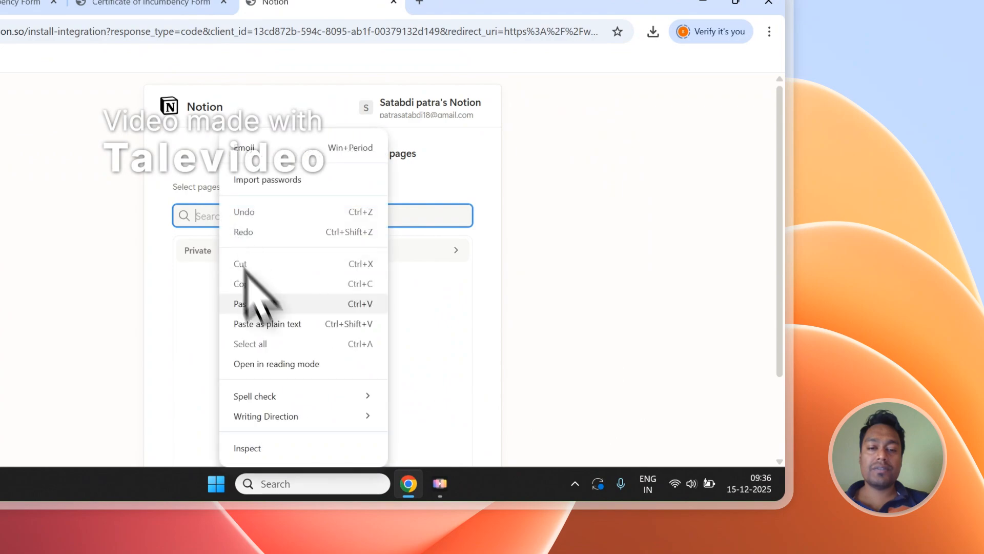
{"action": "left_click", "coordinate": [259, 300]}
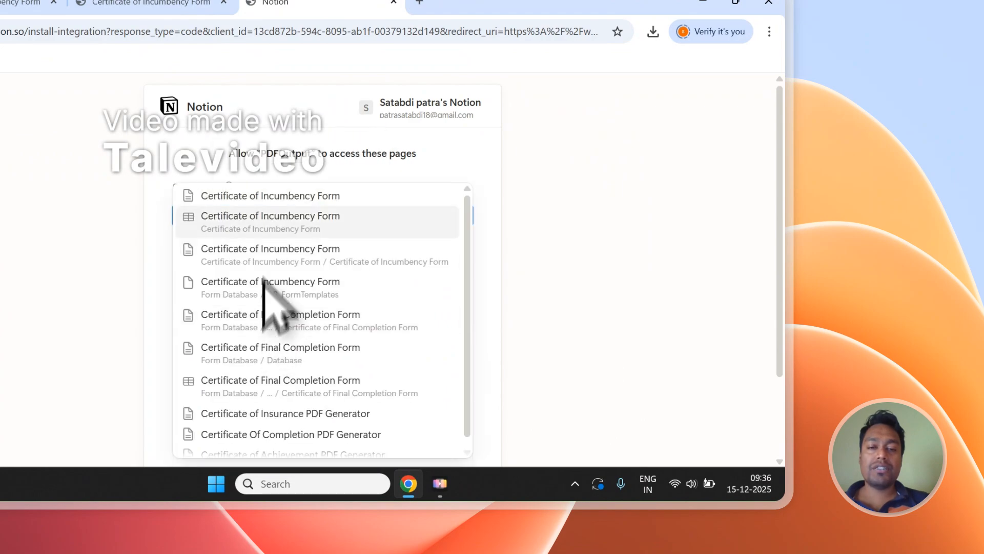
{"action": "left_click", "coordinate": [280, 196]}
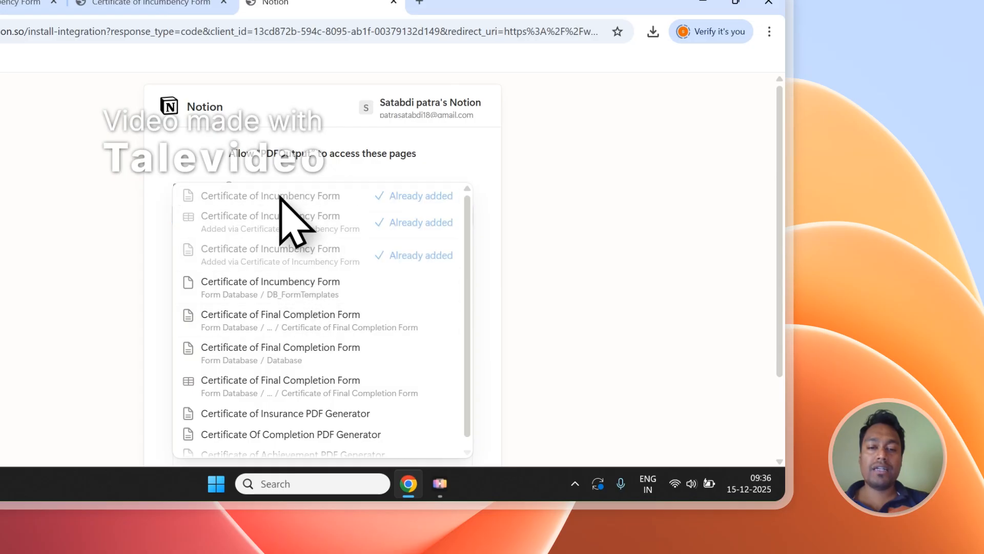
Step: Expand the Private section in the page selection and look through its top-level pages
{"action": "left_click", "coordinate": [430, 176]}
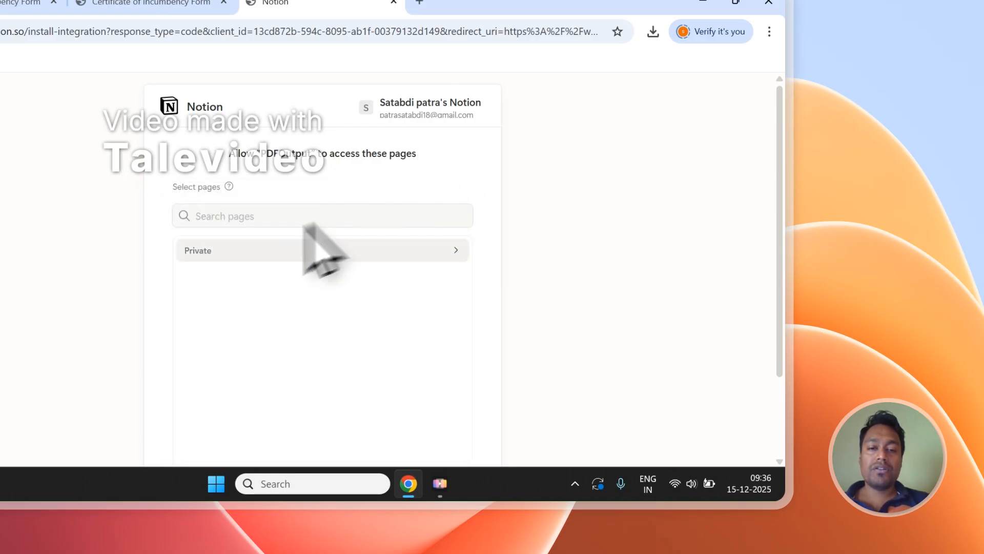
{"action": "left_click", "coordinate": [211, 251]}
{"action": "left_click", "coordinate": [236, 216]}
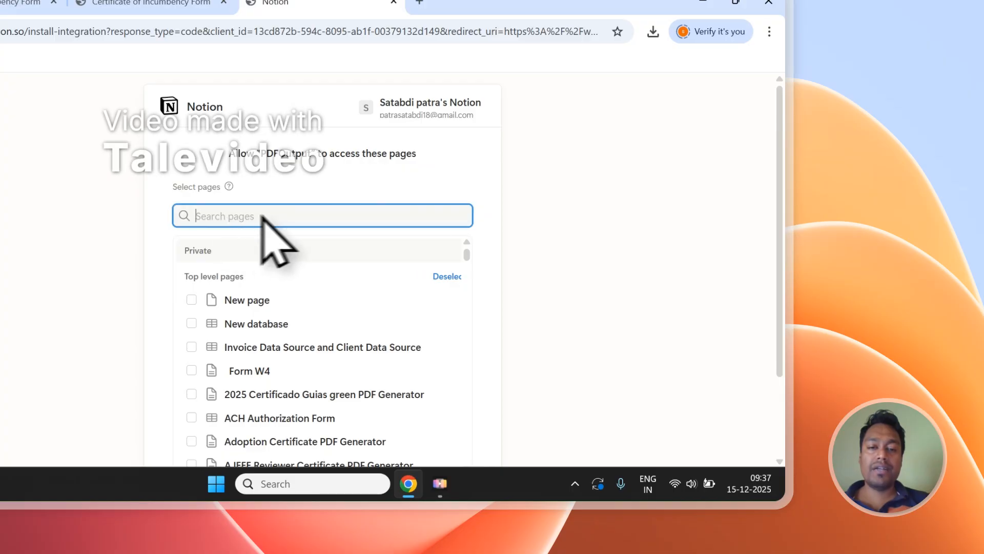
{"action": "scroll", "coordinate": [307, 253], "scroll_direction": "down", "scroll_amount": 3}
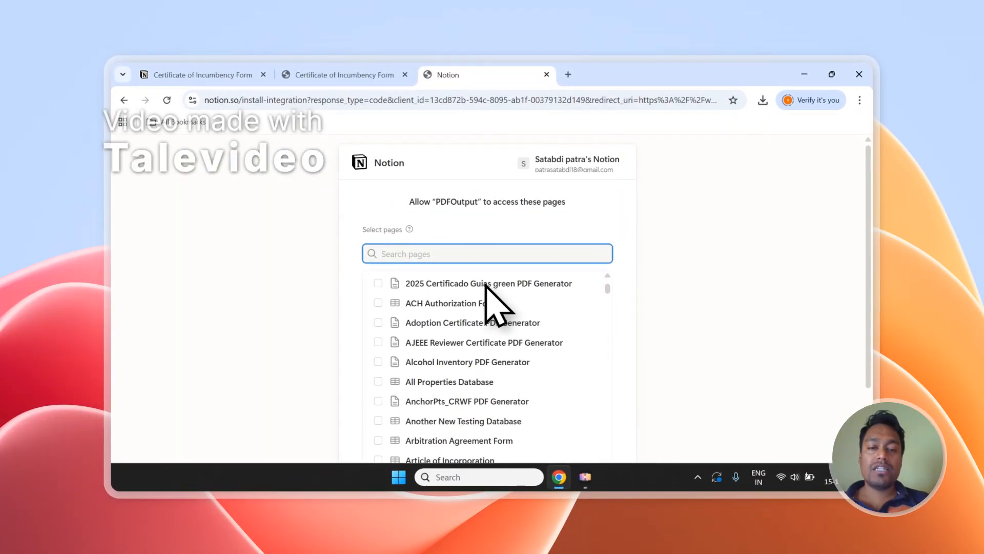
{"action": "scroll", "coordinate": [486, 285], "scroll_direction": "up", "scroll_amount": 3}
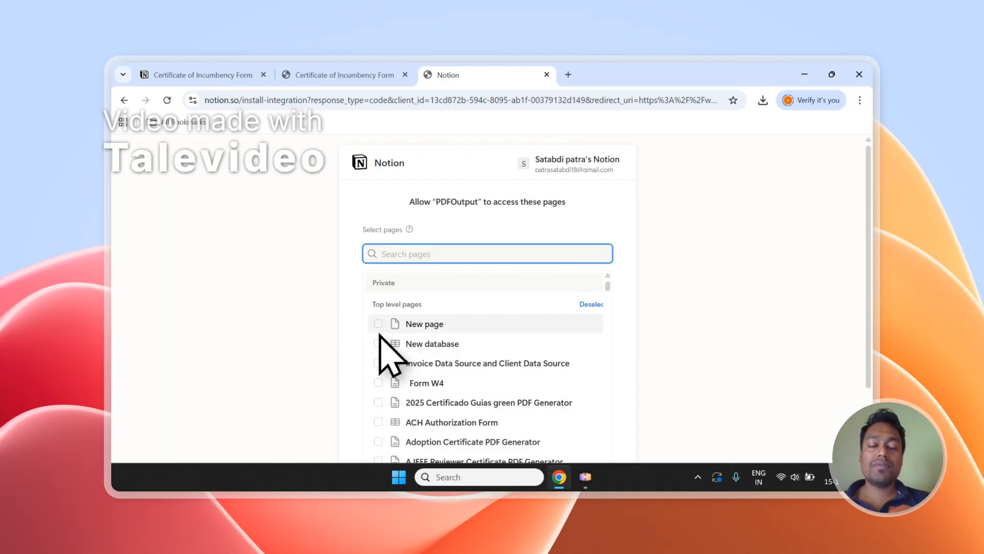
Step: Go back to the Notion form page and highlight "Certificate of Incumbency" in its title
{"action": "left_click", "coordinate": [345, 75]}
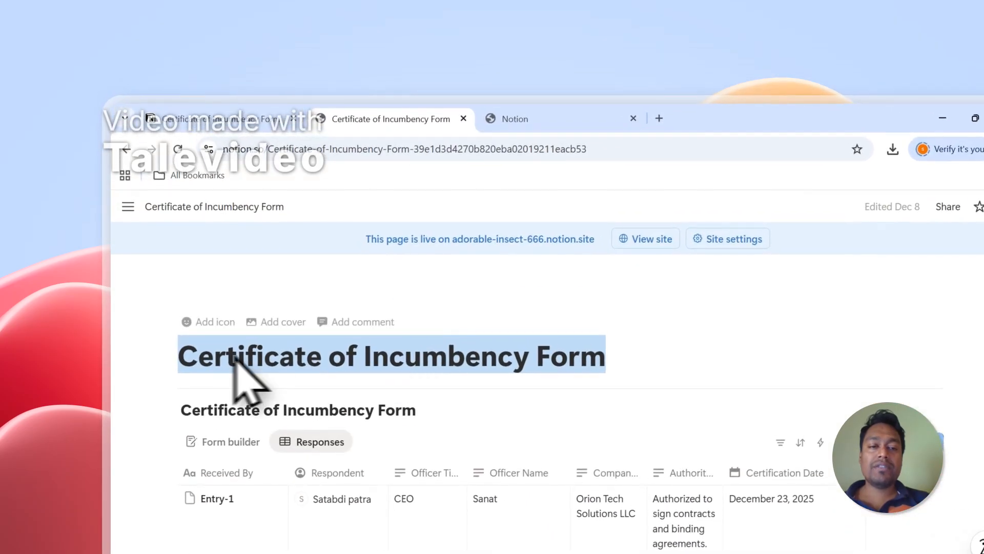
{"action": "left_click", "coordinate": [211, 360]}
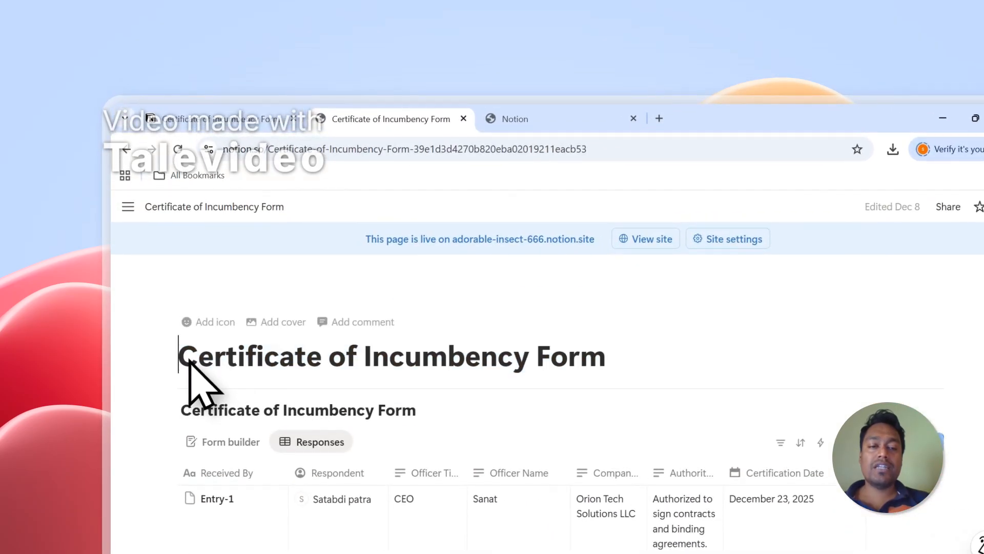
{"action": "left_click_drag", "start_coordinate": [190, 362], "coordinate": [487, 362]}
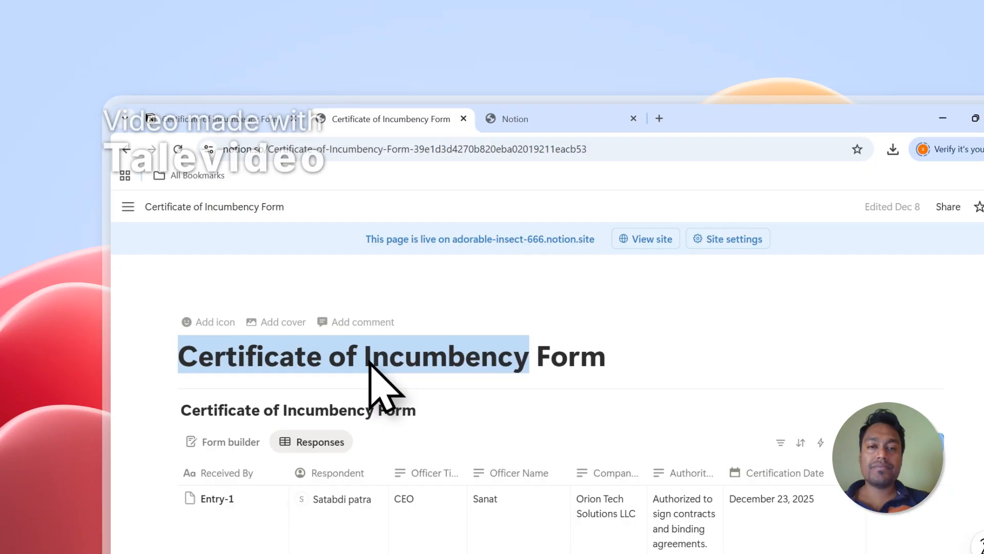
Step: Return to the Notion connection request and allow PDFOutput access to the selected pages
{"action": "left_click", "coordinate": [528, 119]}
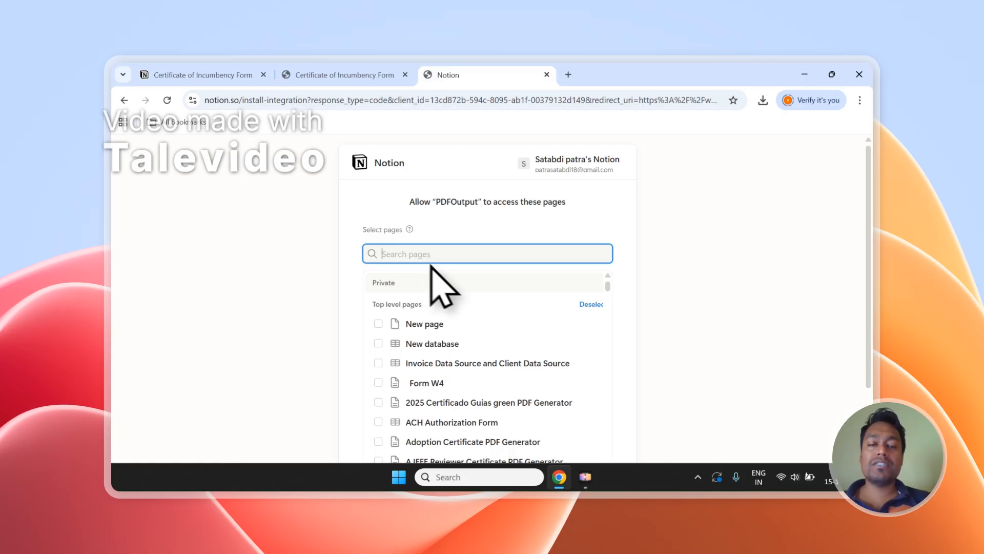
{"action": "scroll", "coordinate": [449, 257], "scroll_direction": "down", "scroll_amount": 2}
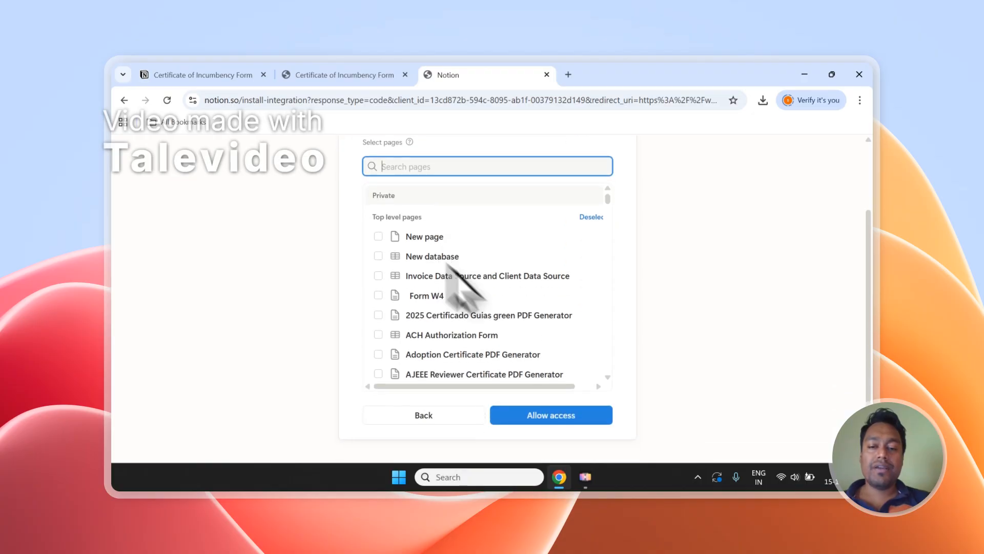
{"action": "left_click", "coordinate": [571, 415]}
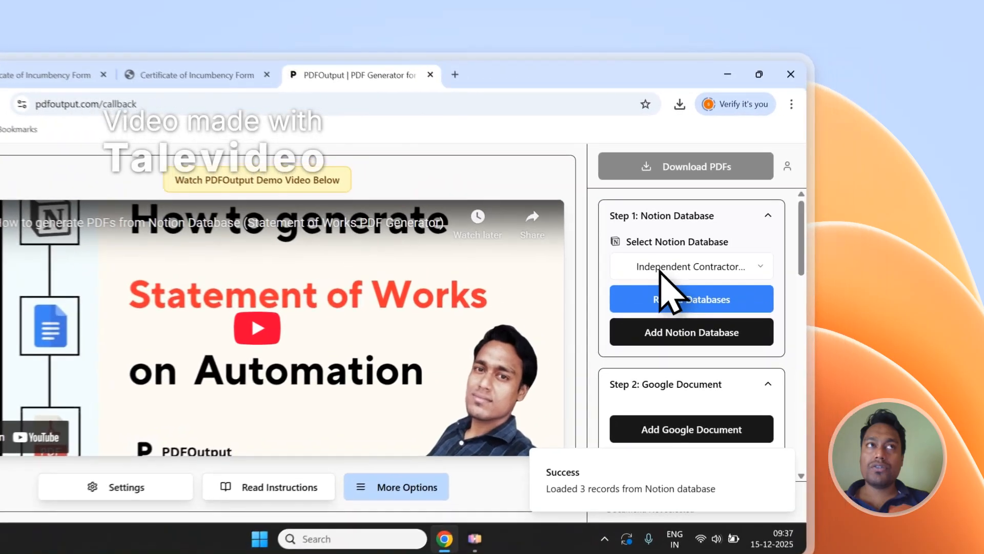
Step: Reload the Notion databases in PDFOutput until the new one is available and select Certificate of Incumbency Form
{"action": "left_click", "coordinate": [751, 244]}
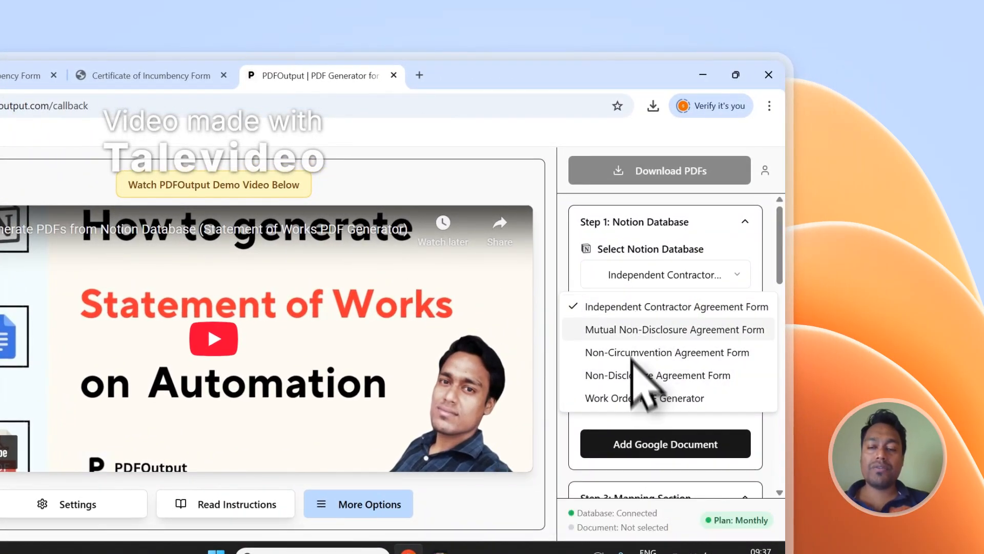
{"action": "left_click", "coordinate": [633, 277]}
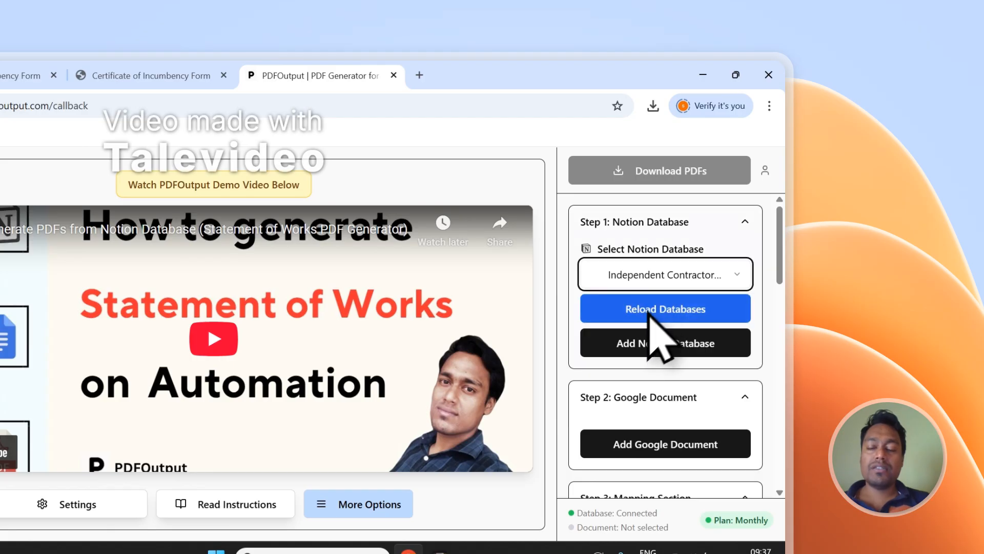
{"action": "left_click", "coordinate": [643, 307]}
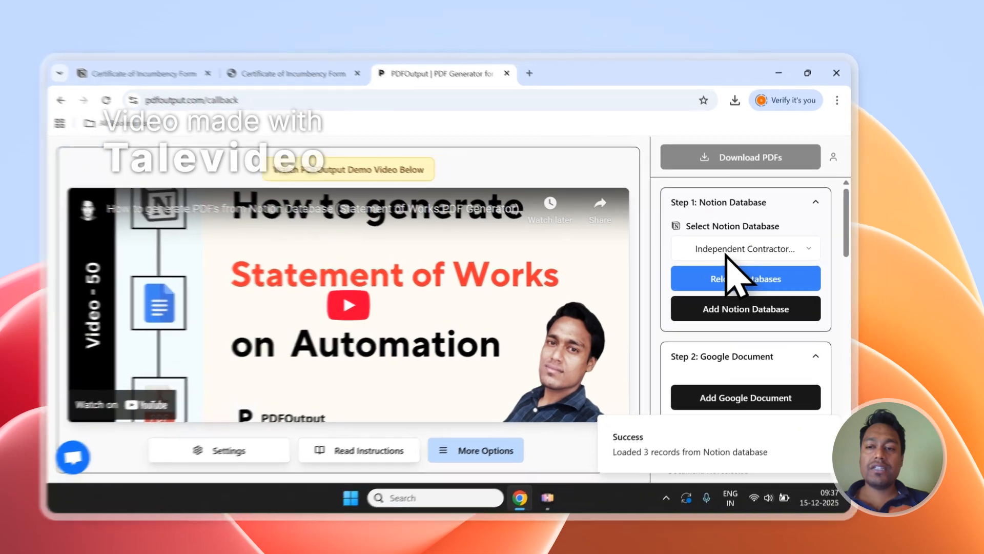
{"action": "left_click", "coordinate": [755, 243]}
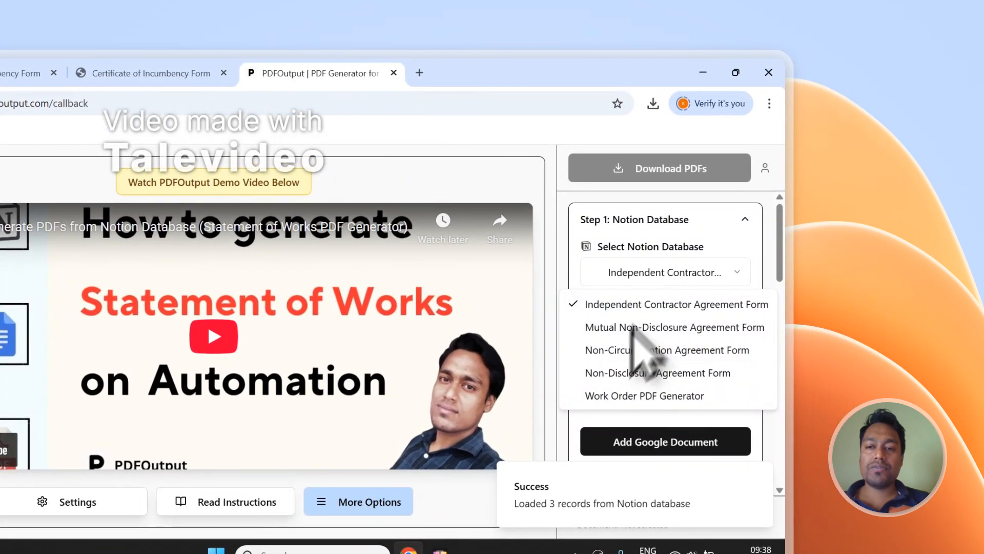
{"action": "left_click", "coordinate": [682, 246]}
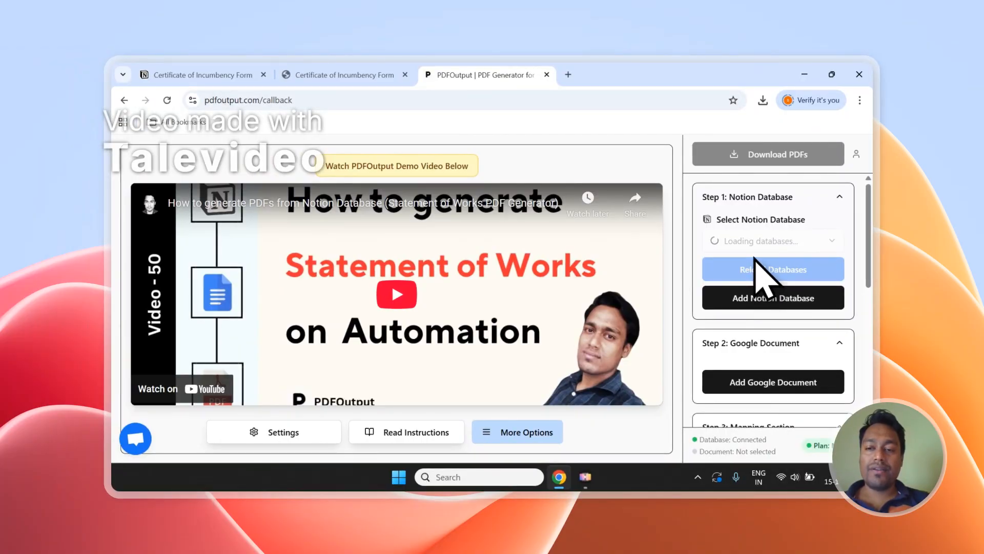
{"action": "left_click", "coordinate": [762, 241]}
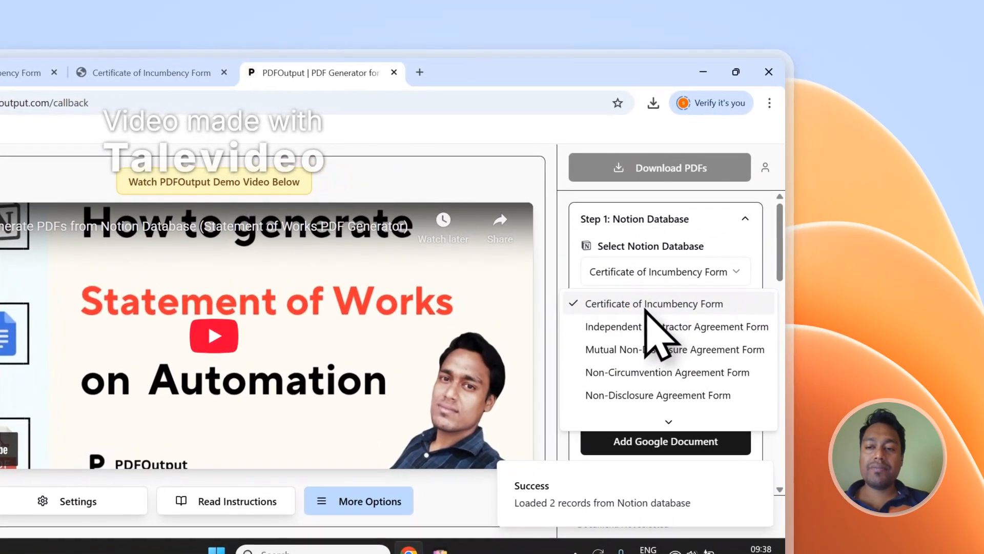
{"action": "left_click", "coordinate": [649, 305]}
Step: Open the existing Google document picker, close it without choosing a file, and add the recommended demo document instead
{"action": "scroll", "coordinate": [655, 302], "scroll_direction": "down", "scroll_amount": 3}
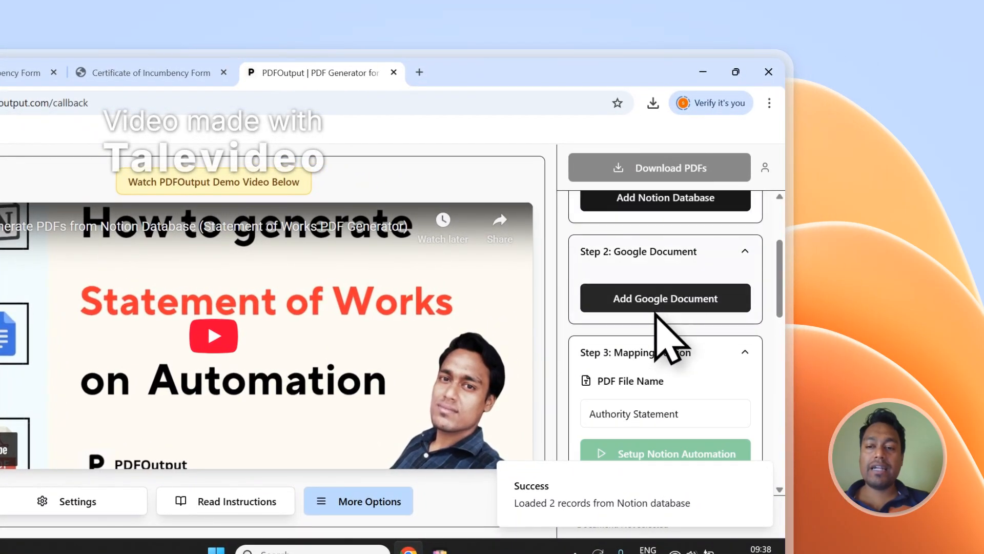
{"action": "left_click", "coordinate": [655, 309]}
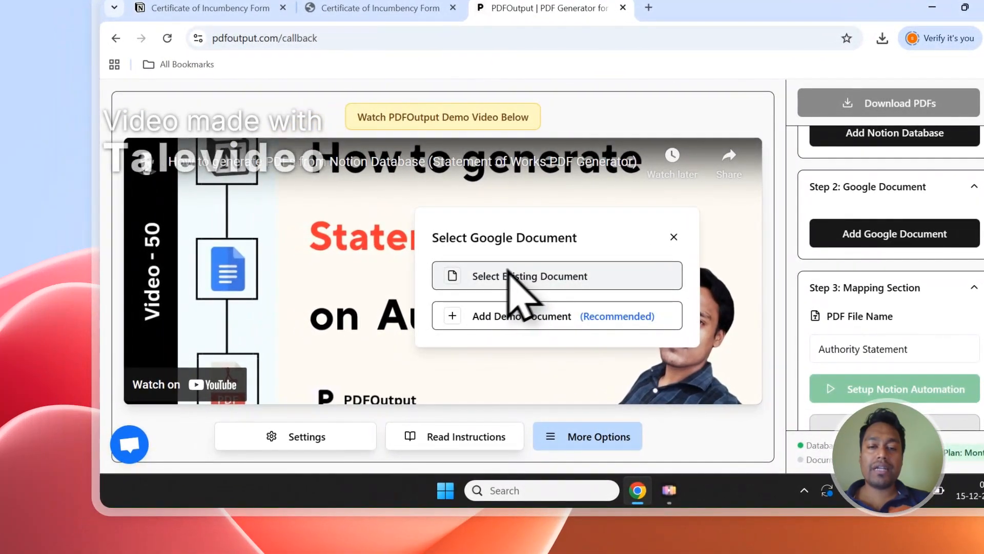
{"action": "left_click", "coordinate": [496, 275]}
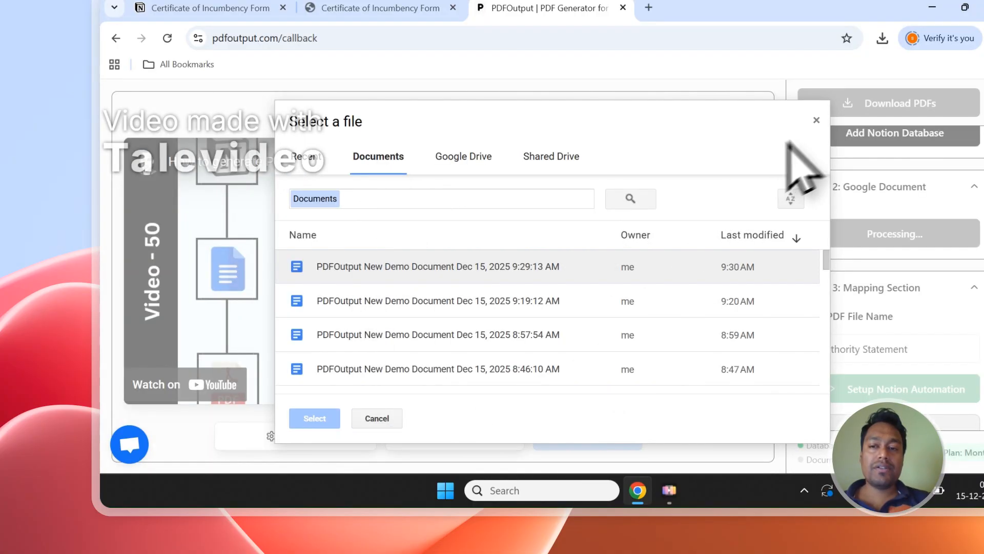
{"action": "left_click", "coordinate": [817, 121]}
{"action": "left_click", "coordinate": [856, 234]}
{"action": "left_click", "coordinate": [474, 318]}
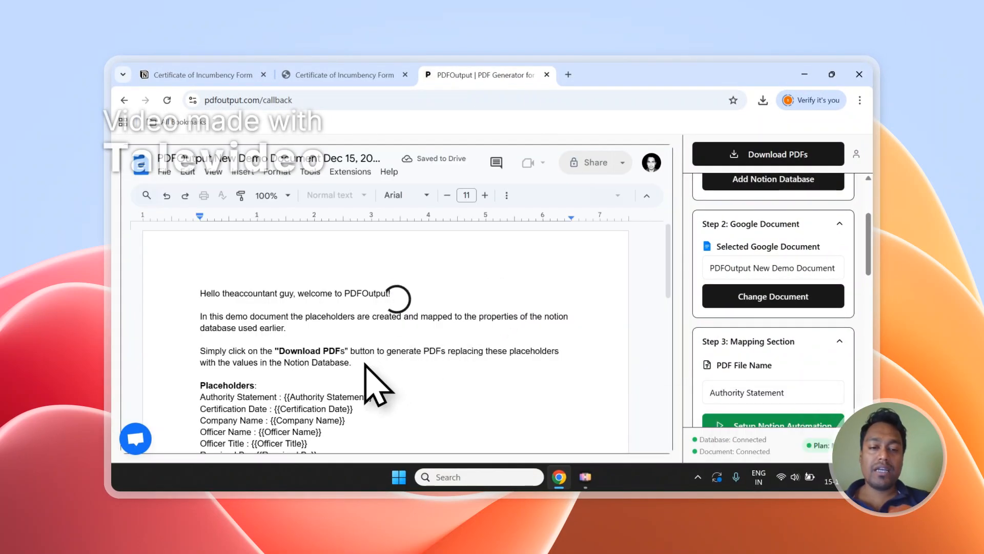
Step: Delete the welcome and instruction text above the Placeholders heading in the demo document
{"action": "left_click_drag", "start_coordinate": [365, 362], "coordinate": [199, 285]}
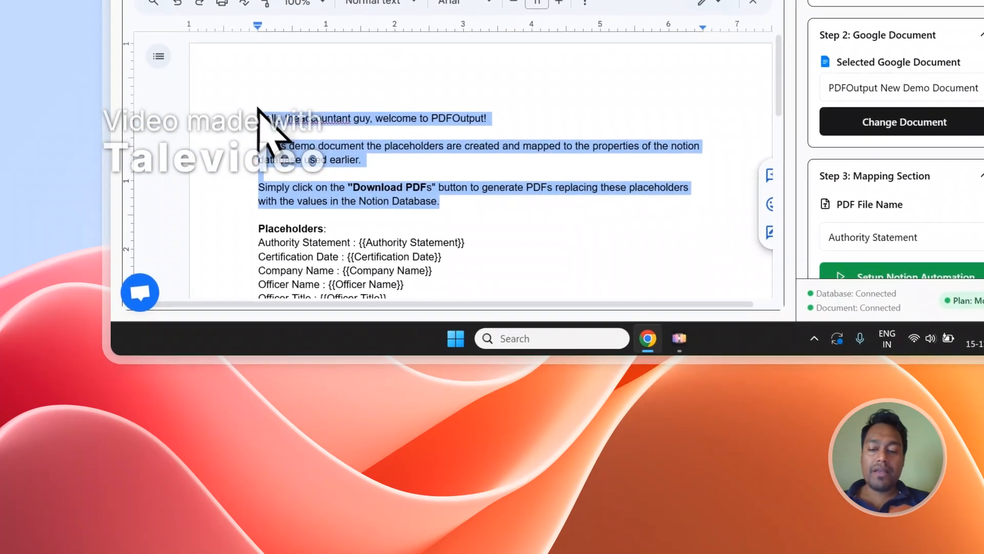
{"action": "key", "text": "BackSpace"}
{"action": "key", "text": "BackSpace"}
{"action": "key", "text": "BackSpace"}
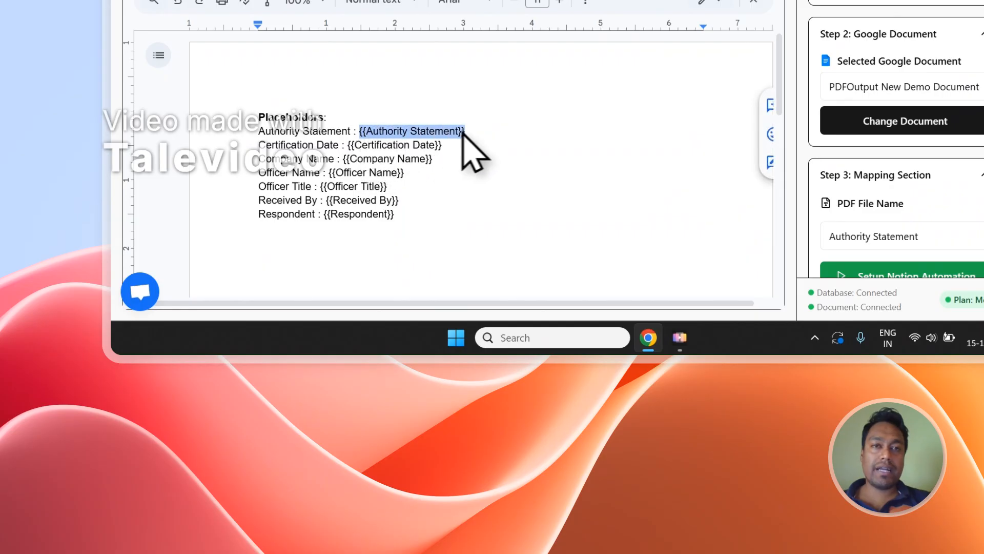
Step: Compare the Authority Statement and Certification Date placeholders in the demo document with the matching columns of the Notion responses table
{"action": "left_click", "coordinate": [380, 75]}
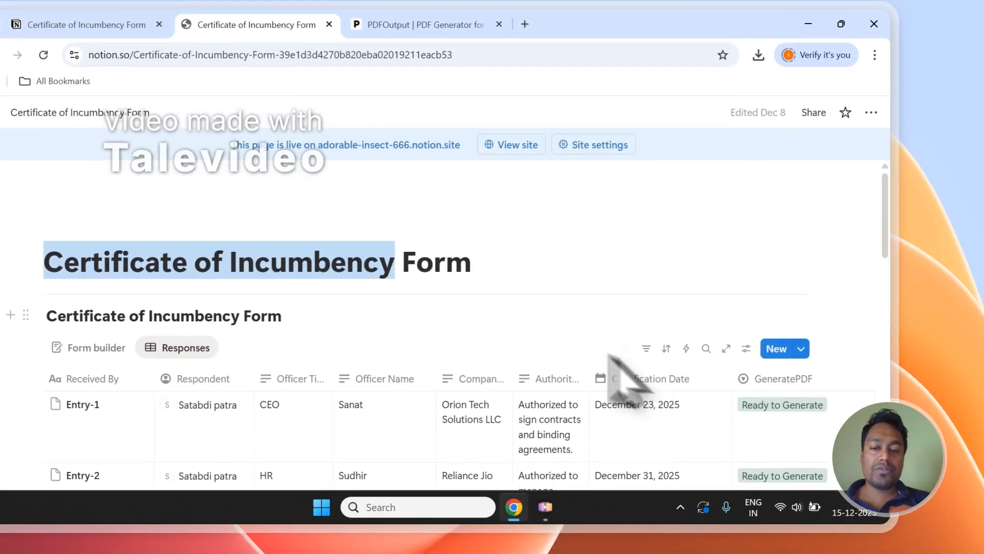
{"action": "scroll", "coordinate": [609, 354], "scroll_direction": "down", "scroll_amount": 3}
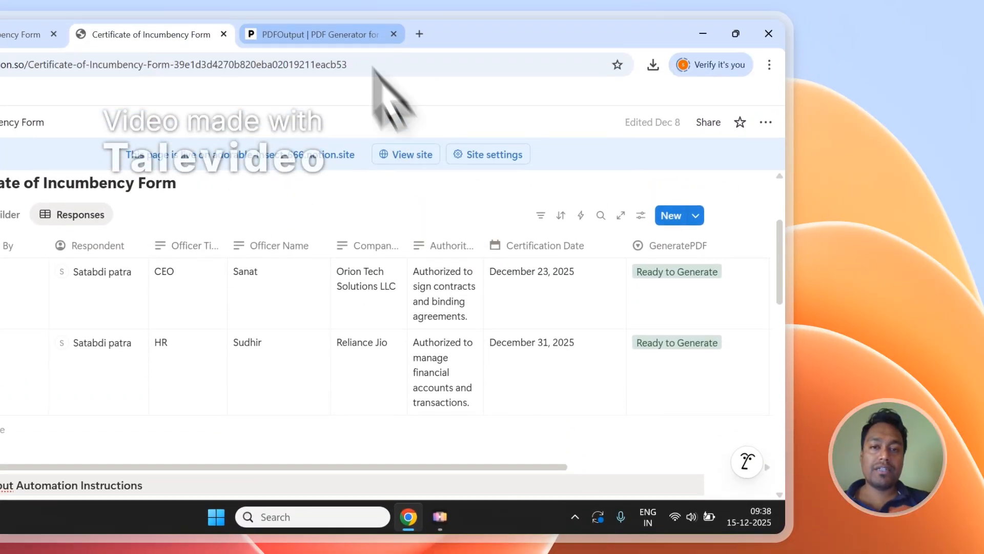
{"action": "left_click", "coordinate": [377, 35]}
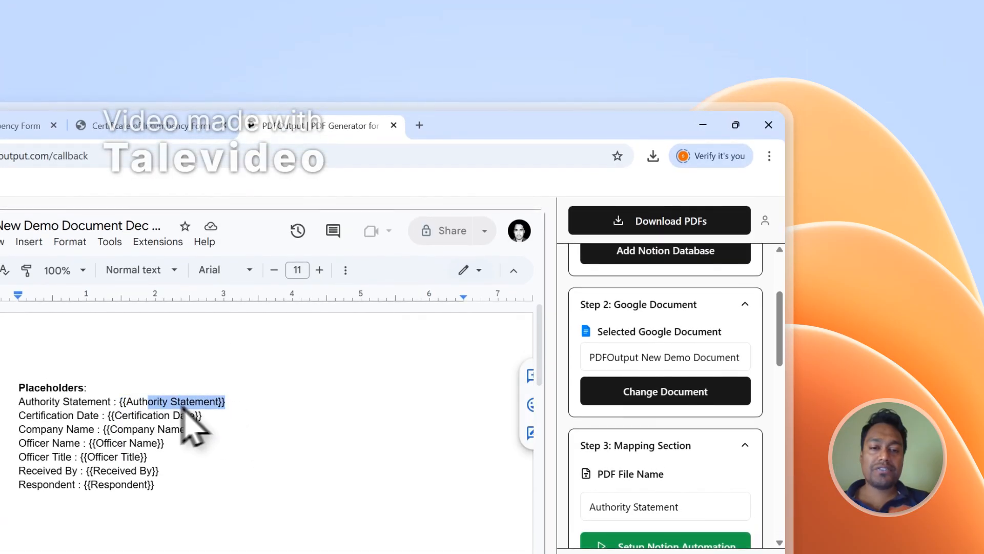
{"action": "left_click", "coordinate": [149, 125]}
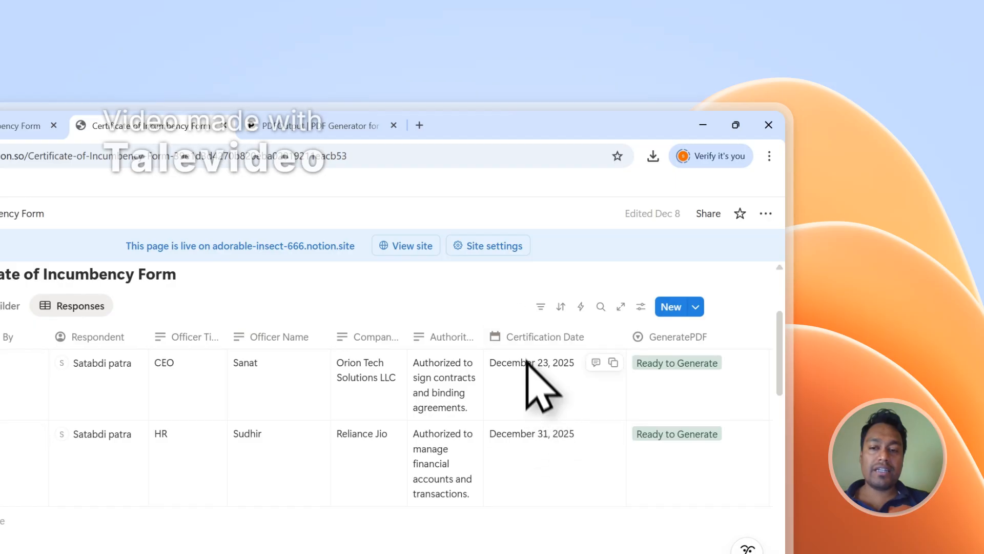
{"action": "left_click", "coordinate": [321, 115]}
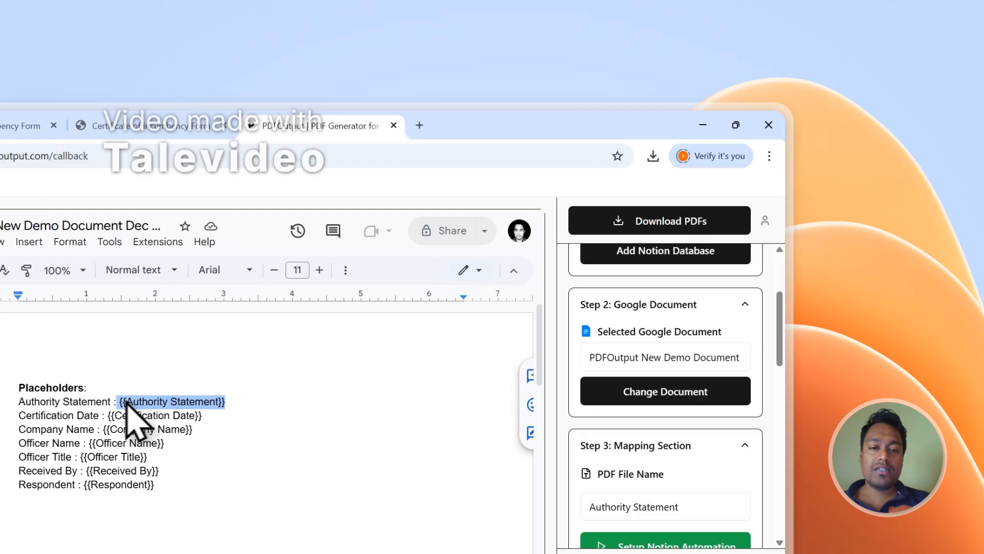
{"action": "left_click", "coordinate": [148, 125]}
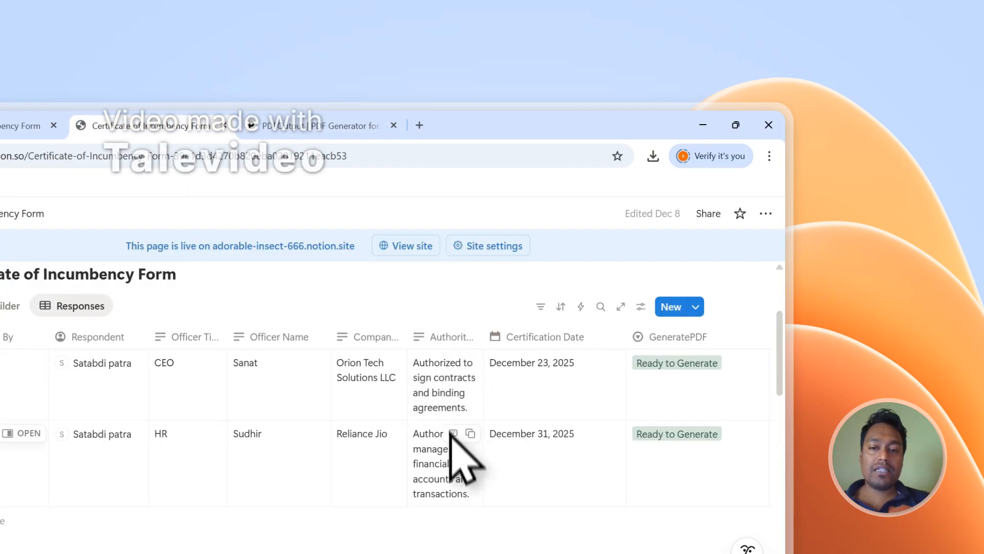
{"action": "left_click", "coordinate": [288, 116]}
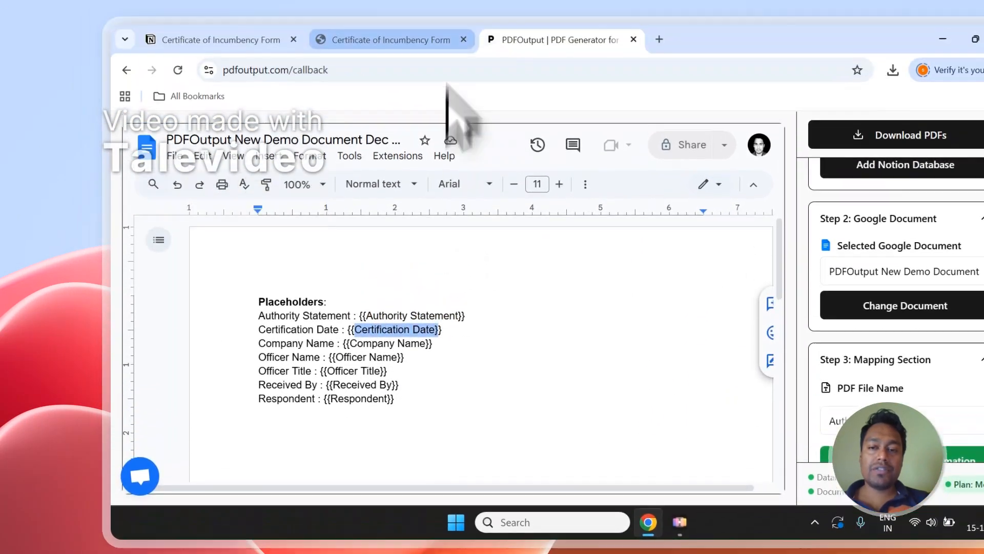
{"action": "left_click", "coordinate": [385, 37]}
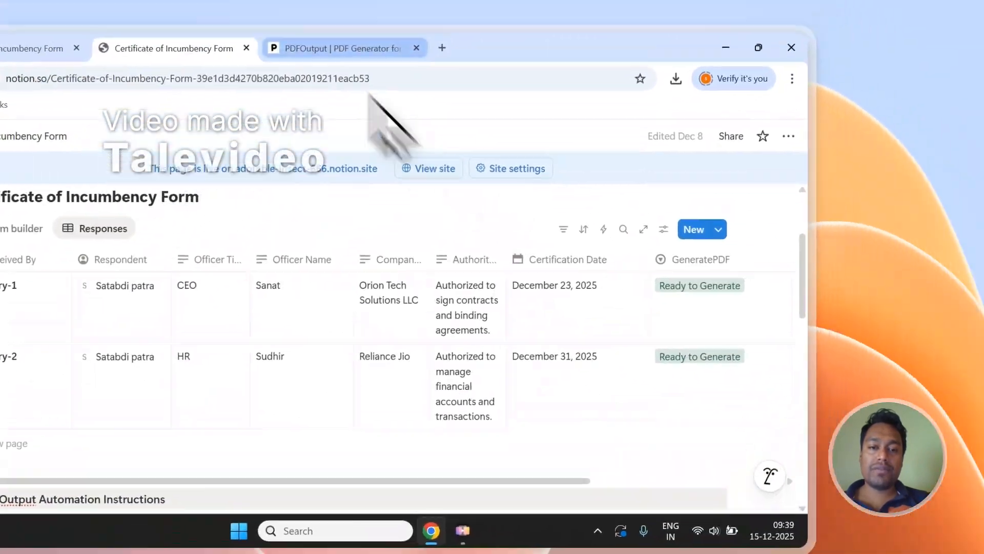
{"action": "left_click", "coordinate": [359, 49]}
{"action": "left_click", "coordinate": [179, 49]}
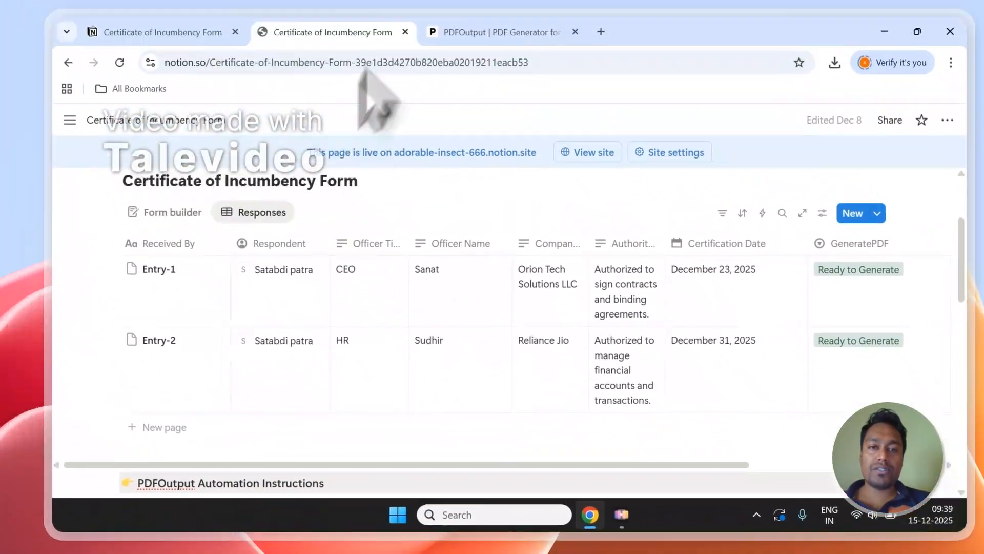
Step: In the PDFOutput demo document, add the line "Officer - {{Officer Name}}" below the placeholder list, using the copied Officer Name property
{"action": "left_click", "coordinate": [553, 125]}
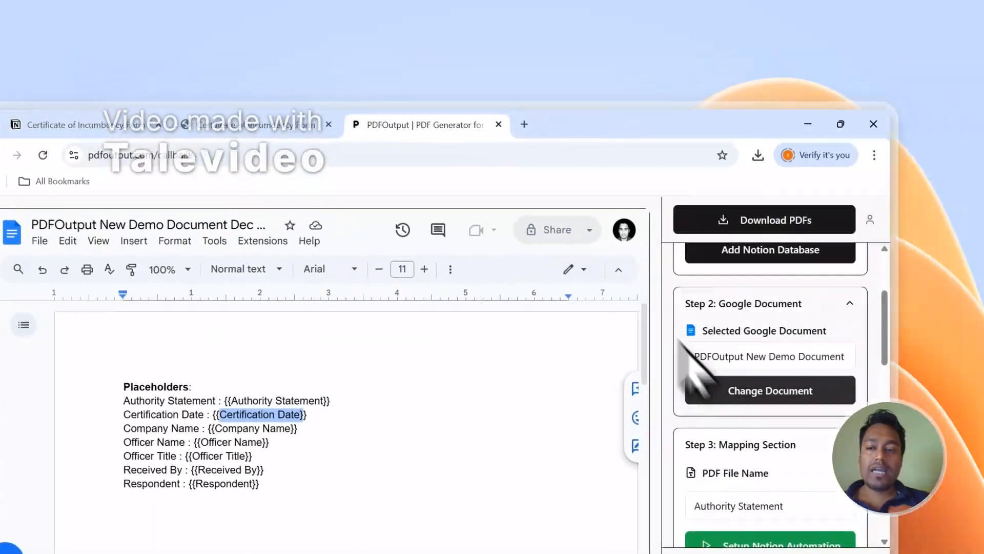
{"action": "scroll", "coordinate": [892, 400], "scroll_direction": "down", "scroll_amount": 10}
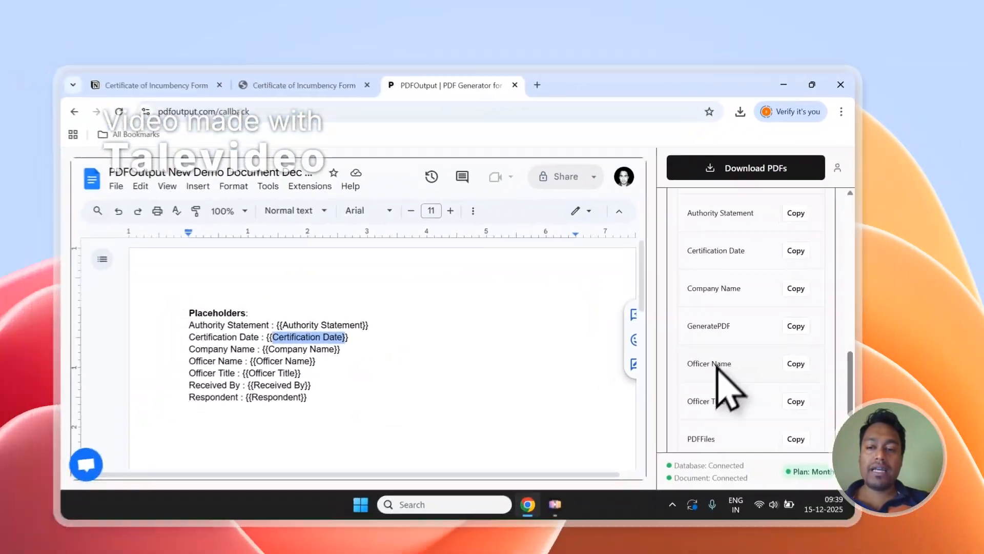
{"action": "scroll", "coordinate": [661, 410], "scroll_direction": "down", "scroll_amount": 2}
{"action": "scroll", "coordinate": [447, 322], "scroll_direction": "down", "scroll_amount": 2}
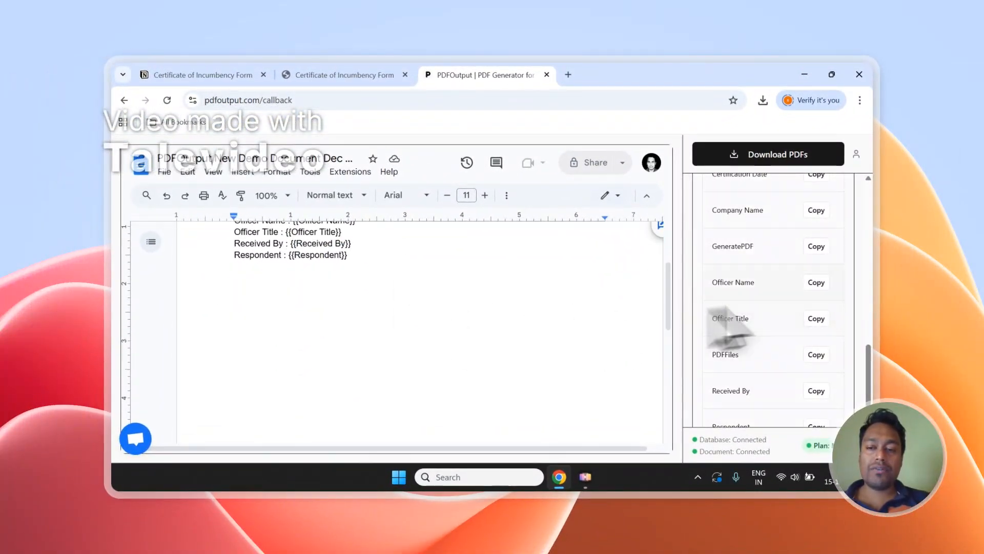
{"action": "left_click", "coordinate": [816, 282]}
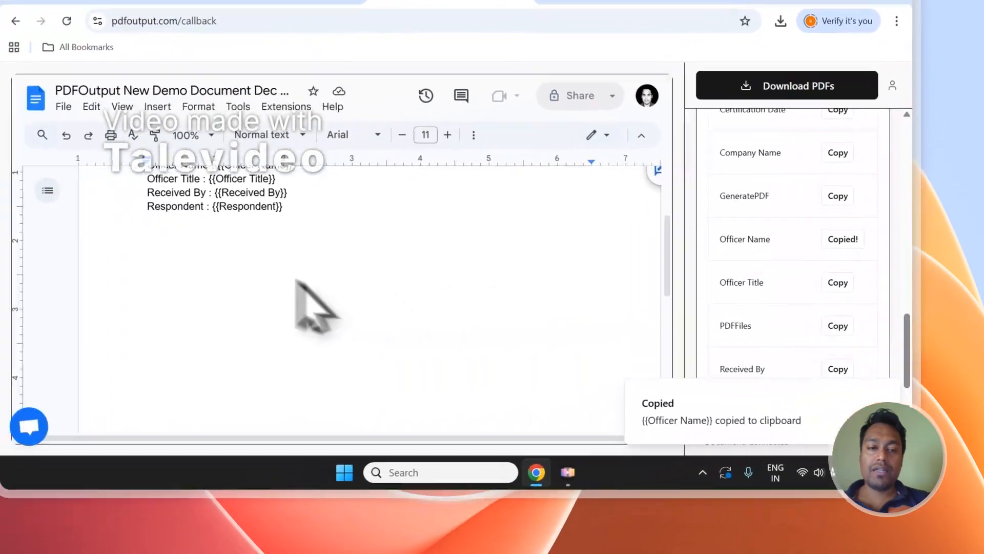
{"action": "left_click", "coordinate": [269, 249]}
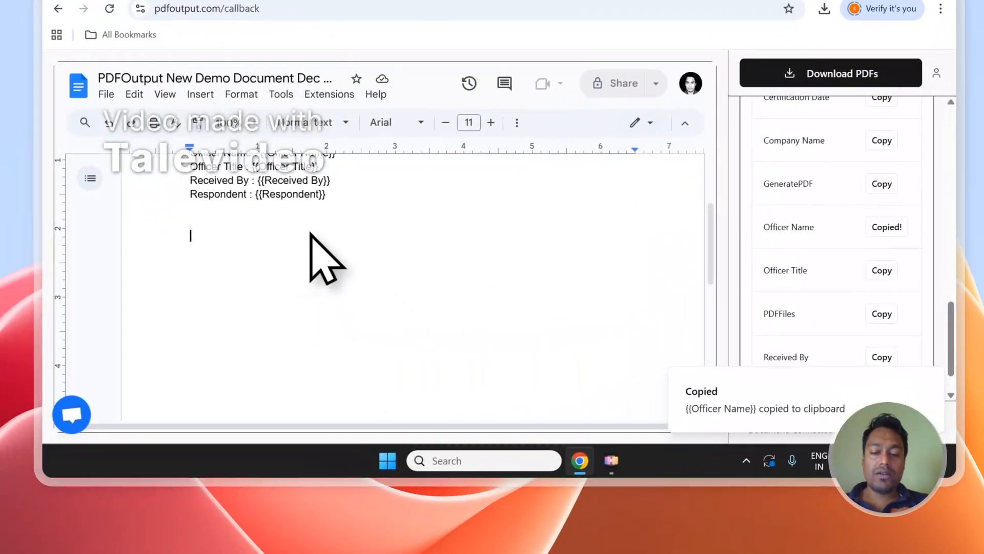
{"action": "type", "text": "oFFIC"}
{"action": "key", "text": "shift+Home"}
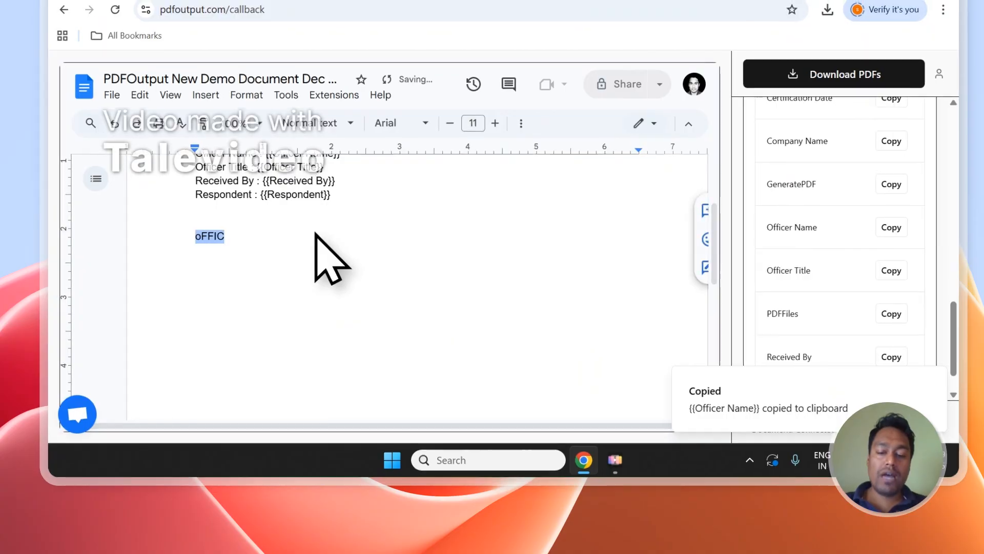
{"action": "type", "text": "Officer - {{Officer Name"}
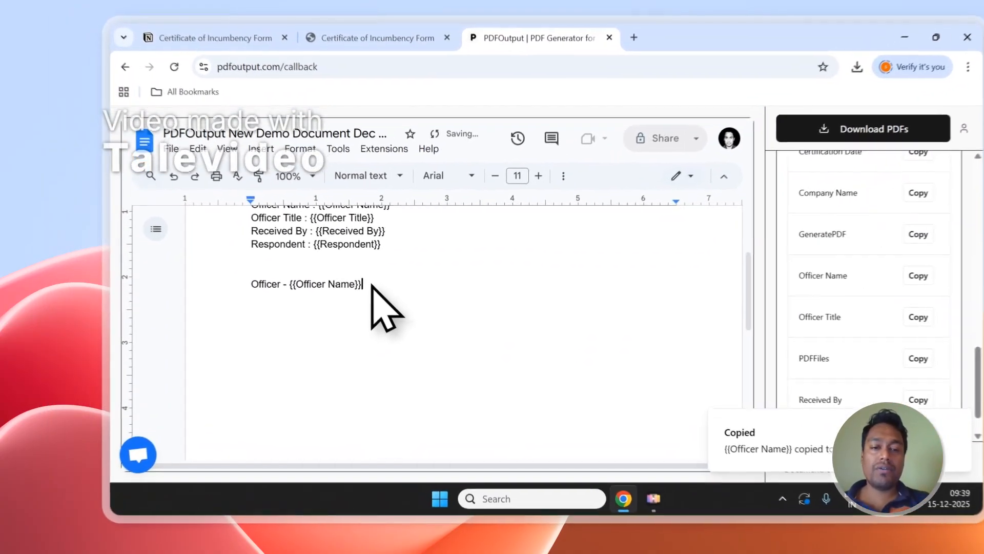
{"action": "left_click_drag", "start_coordinate": [333, 290], "coordinate": [268, 290]}
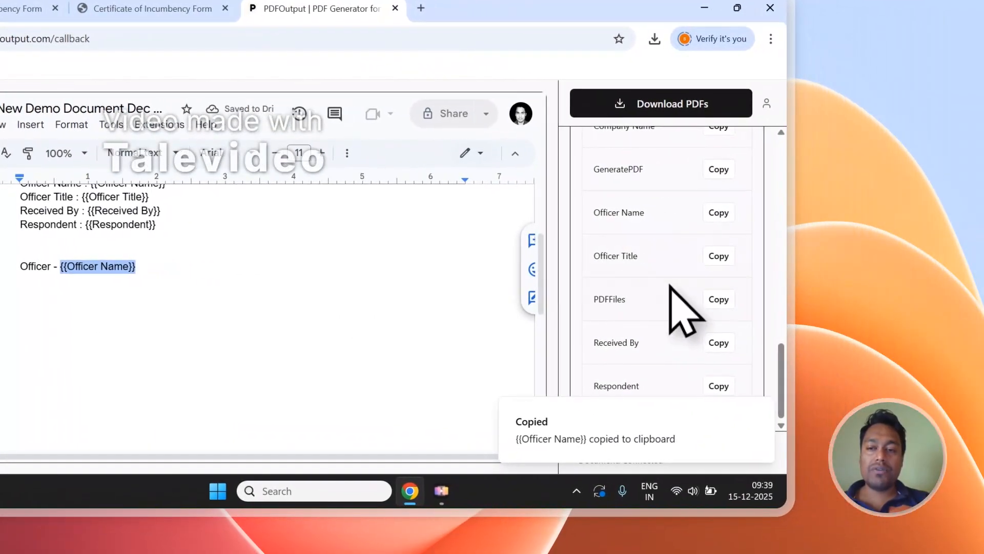
Step: Add the line "Title - {{Officer Title}}" below the Officer line and remove one blank line above the Officer line
{"action": "left_click", "coordinate": [723, 256]}
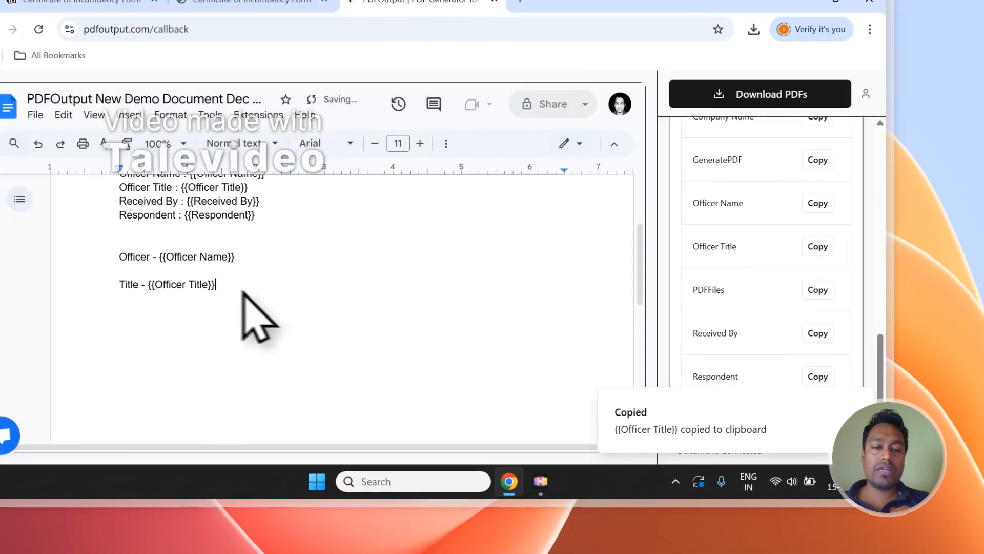
{"action": "left_click_drag", "start_coordinate": [142, 298], "coordinate": [21, 271]}
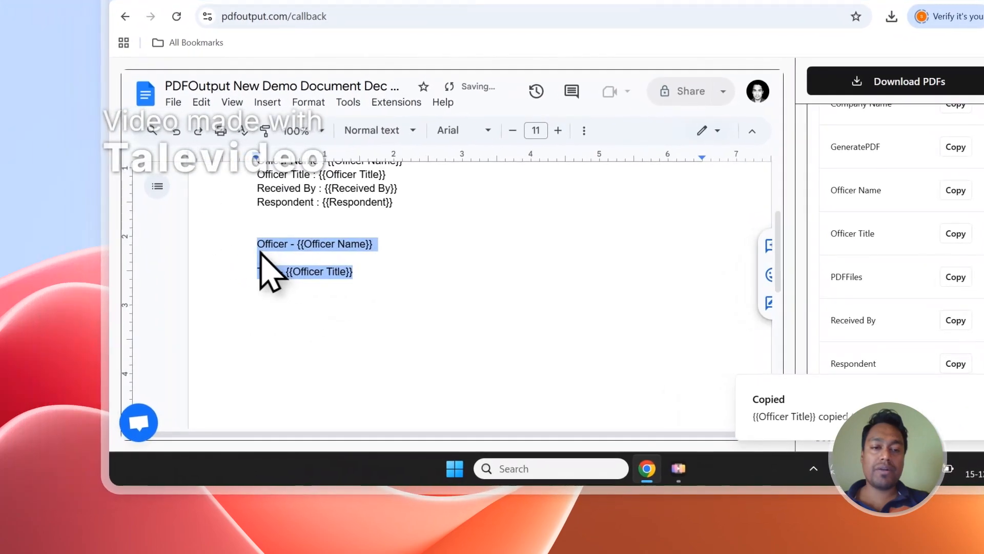
{"action": "left_click", "coordinate": [29, 243]}
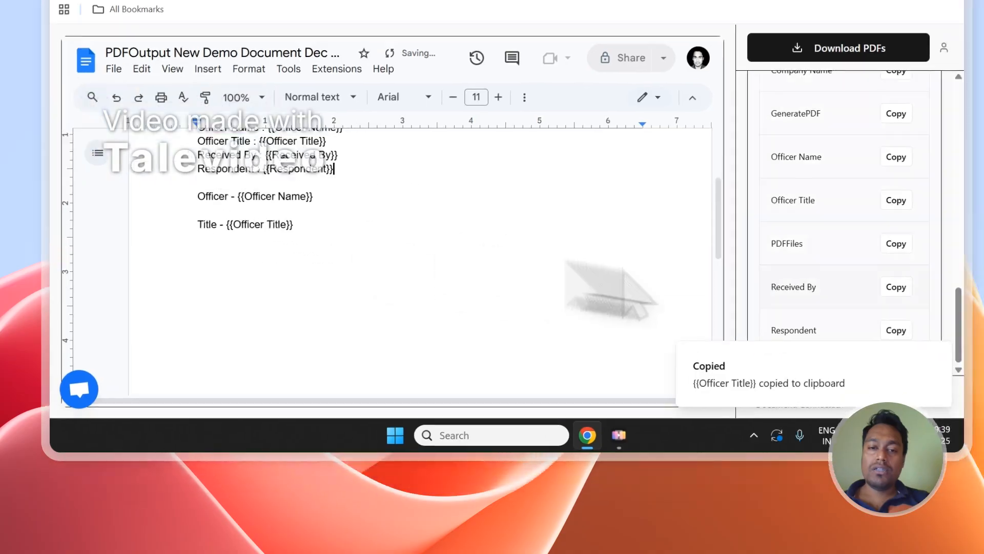
Step: Set the PDF File Name mapping to the Officer Name property, checking the Notion responses table for the matching column
{"action": "scroll", "coordinate": [513, 308], "scroll_direction": "up", "scroll_amount": 1}
{"action": "scroll", "coordinate": [925, 257], "scroll_direction": "up", "scroll_amount": 4}
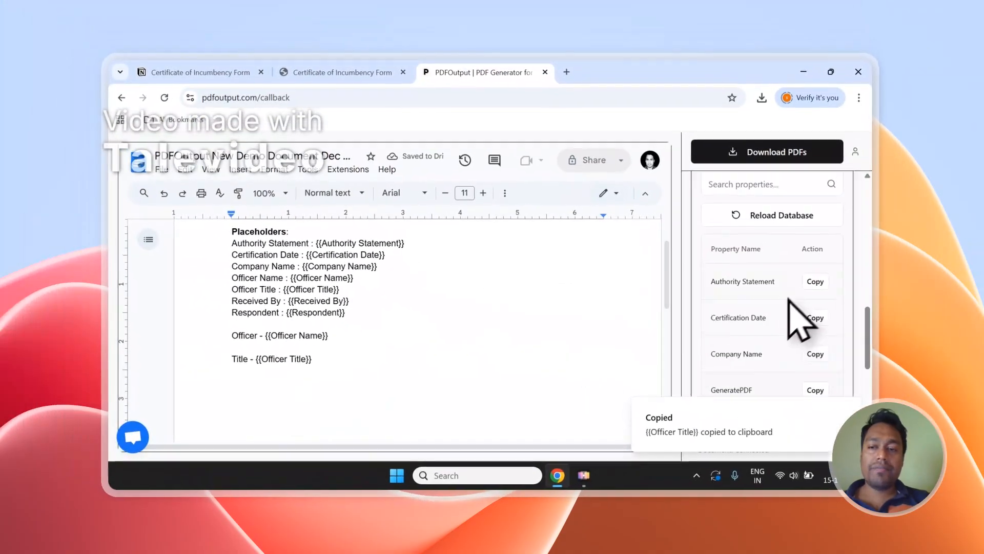
{"action": "scroll", "coordinate": [802, 320], "scroll_direction": "up", "scroll_amount": 5}
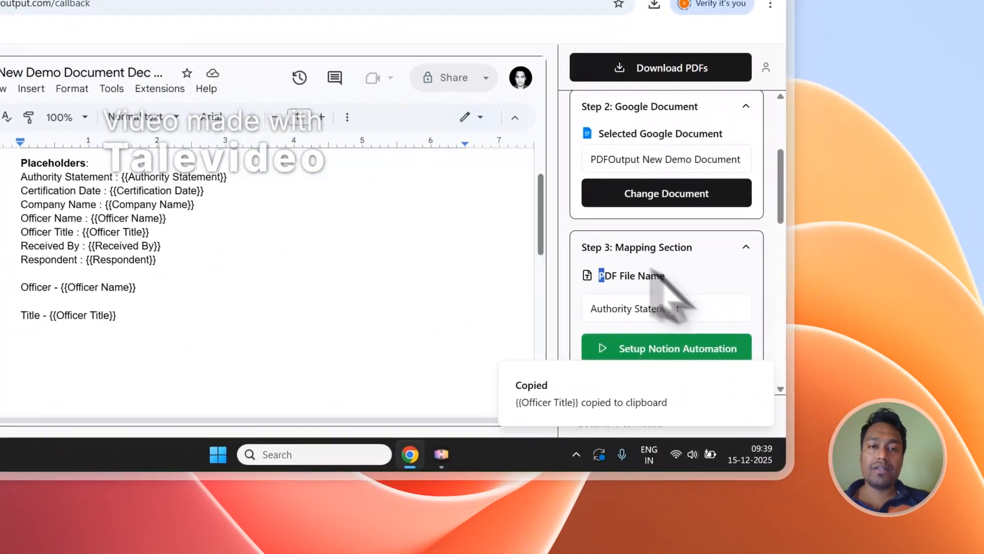
{"action": "left_click", "coordinate": [345, 72]}
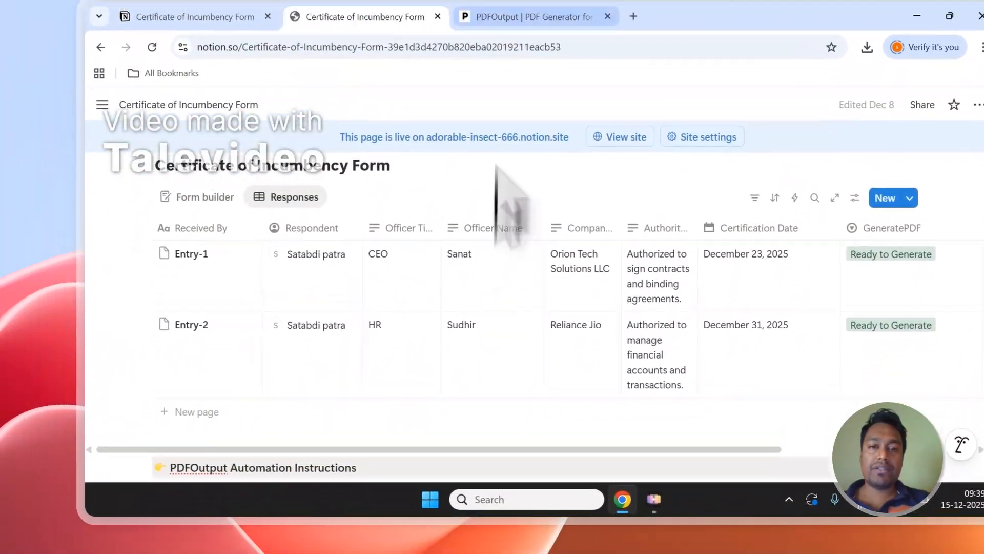
{"action": "left_click", "coordinate": [492, 100]}
{"action": "left_click", "coordinate": [666, 374]}
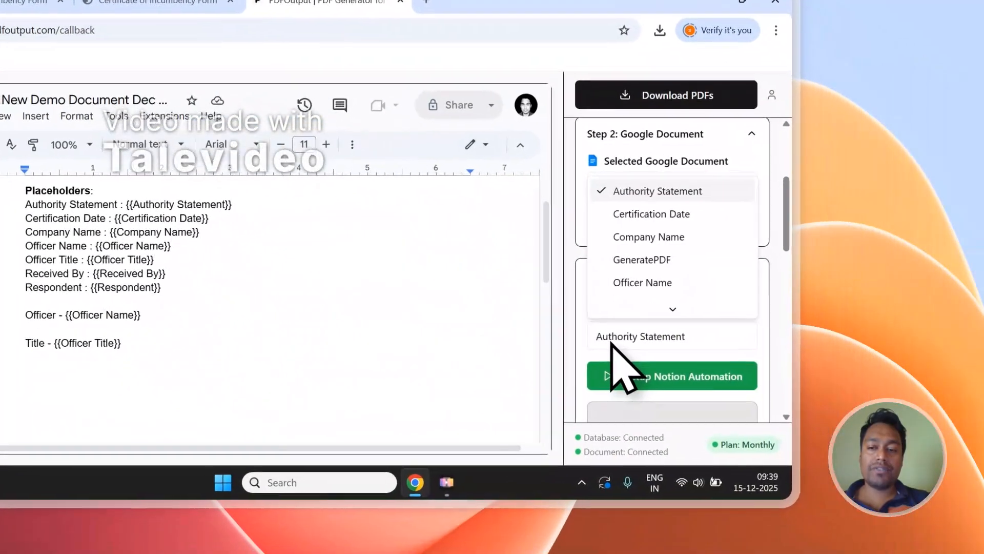
{"action": "scroll", "coordinate": [620, 328], "scroll_direction": "down", "scroll_amount": 2}
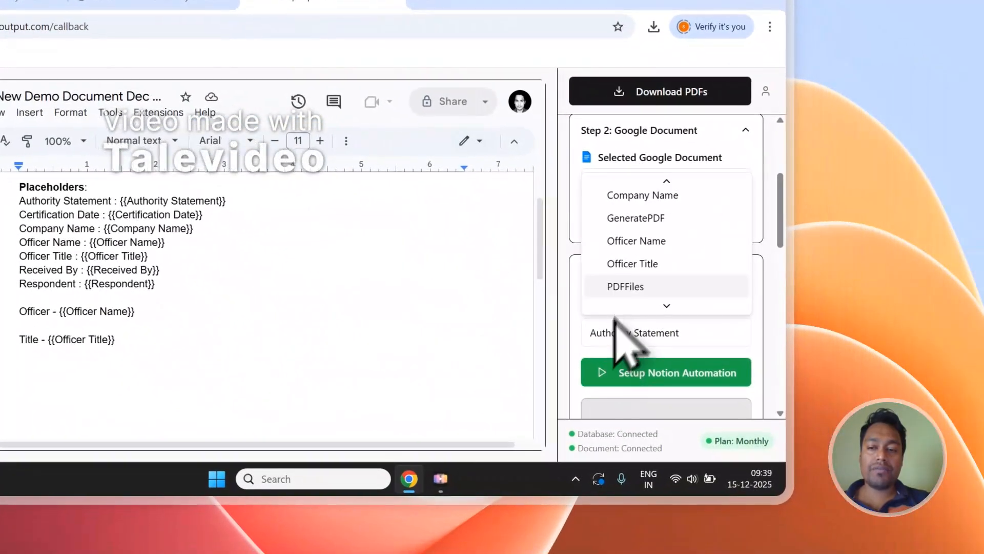
{"action": "left_click", "coordinate": [635, 245]}
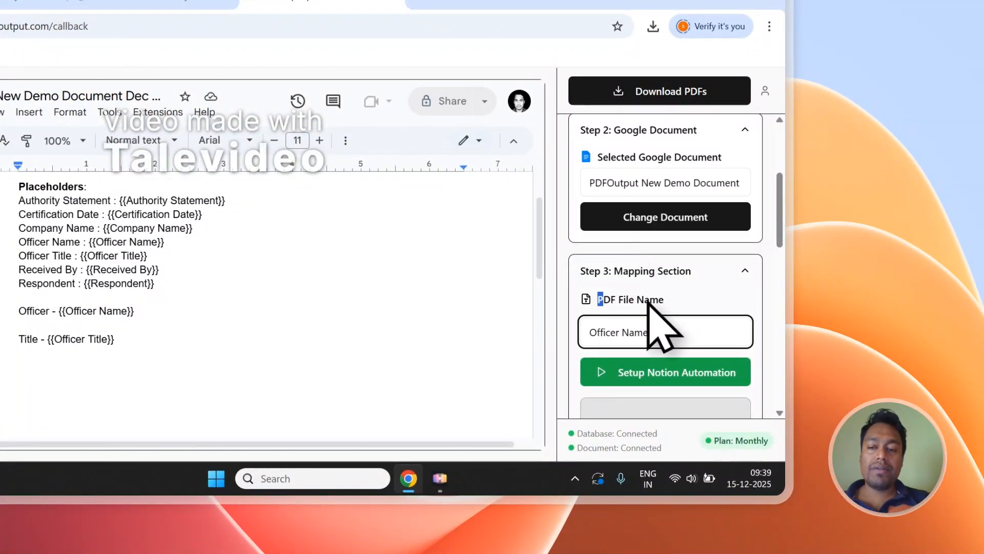
Step: Generate and download the PDFs, and bring the GeneratePDF and PDFFiles columns of the Notion responses table into view
{"action": "scroll", "coordinate": [648, 302], "scroll_direction": "up", "scroll_amount": 4}
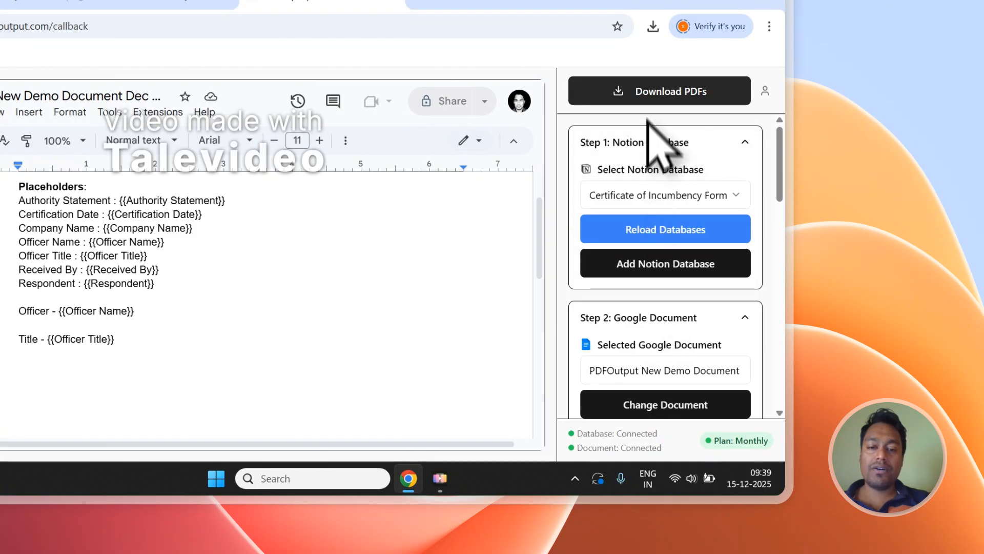
{"action": "left_click", "coordinate": [647, 95]}
{"action": "left_click", "coordinate": [154, 1]}
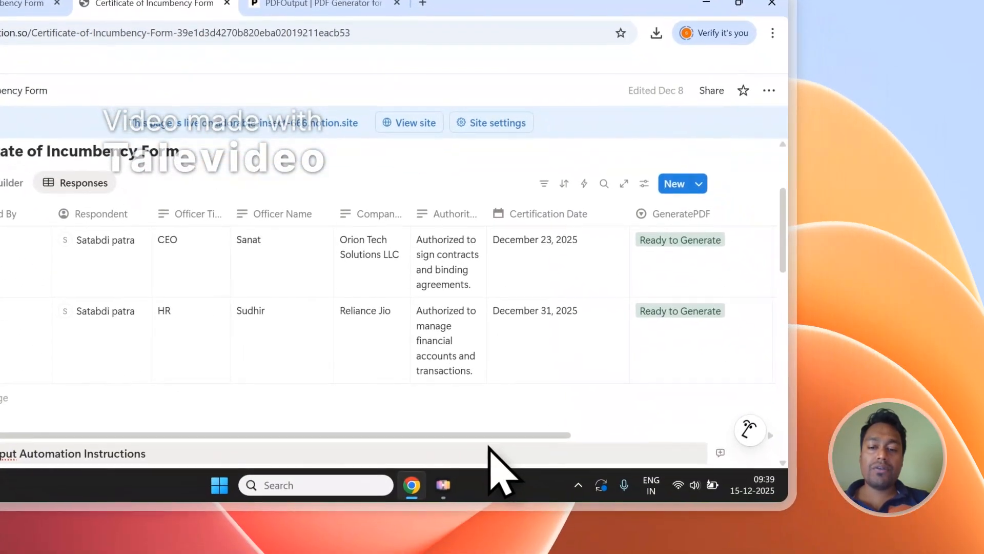
{"action": "left_click_drag", "start_coordinate": [487, 434], "coordinate": [665, 434]}
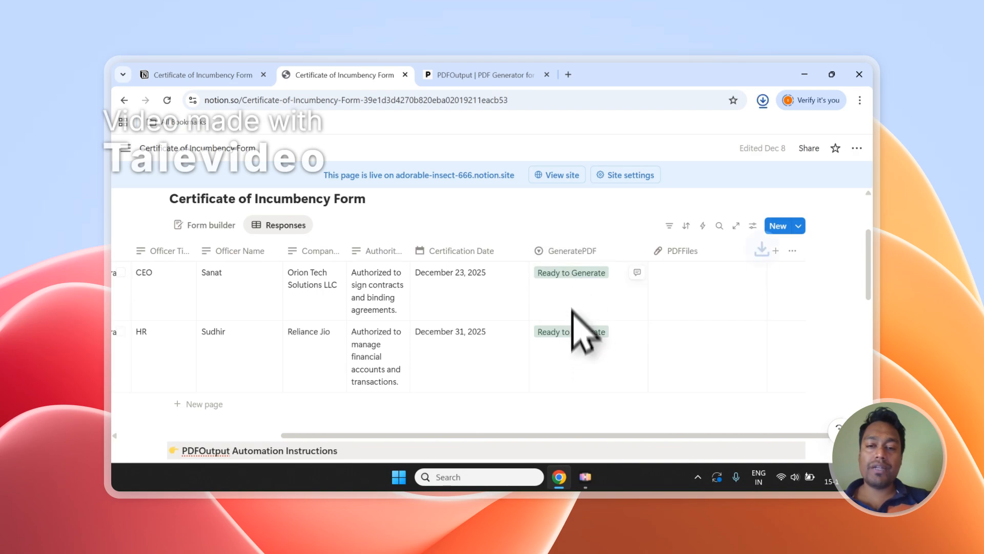
{"action": "left_click", "coordinate": [543, 208]}
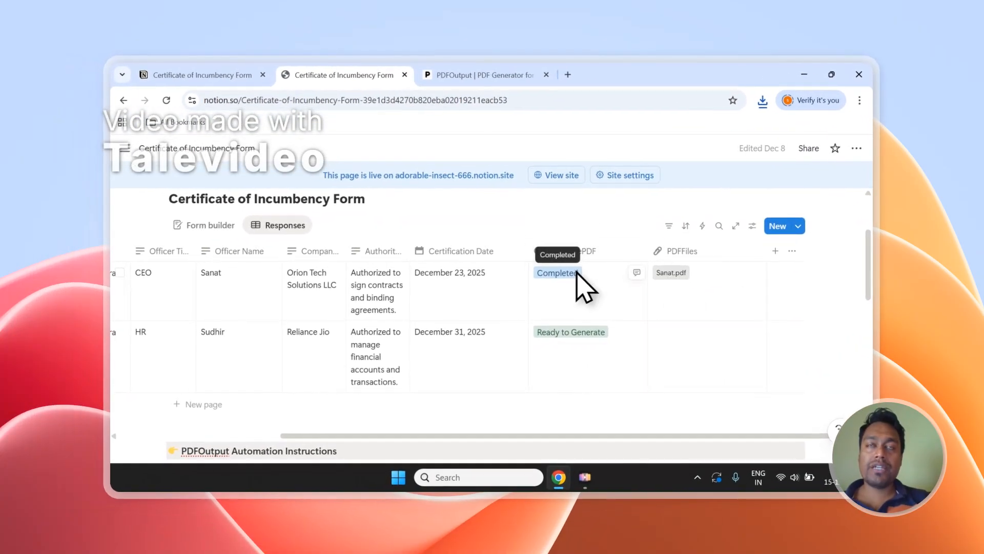
Step: Open the PDF attached to Entry-1 in the PDFFiles column and check its filled-in placeholder lines
{"action": "left_click", "coordinate": [672, 274]}
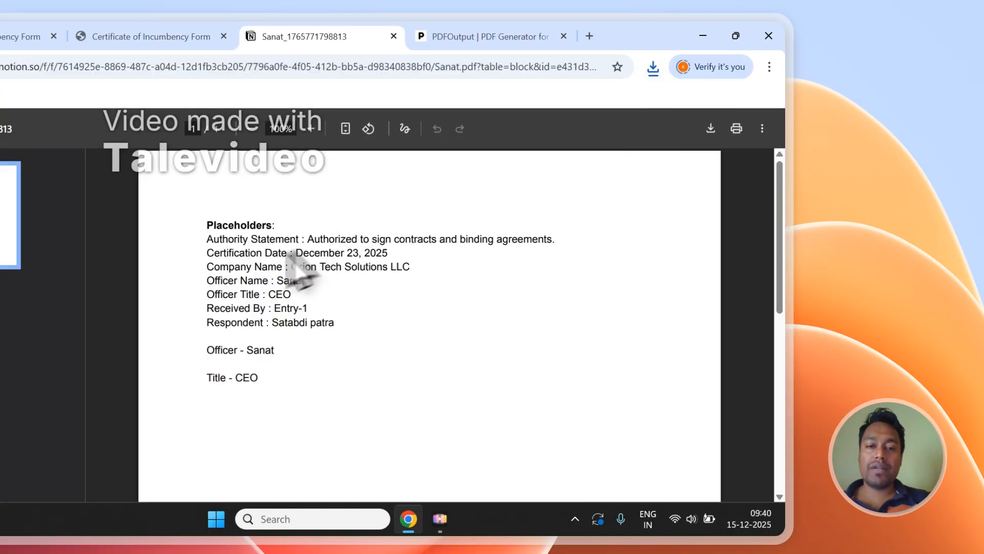
{"action": "left_click_drag", "start_coordinate": [211, 245], "coordinate": [274, 351]}
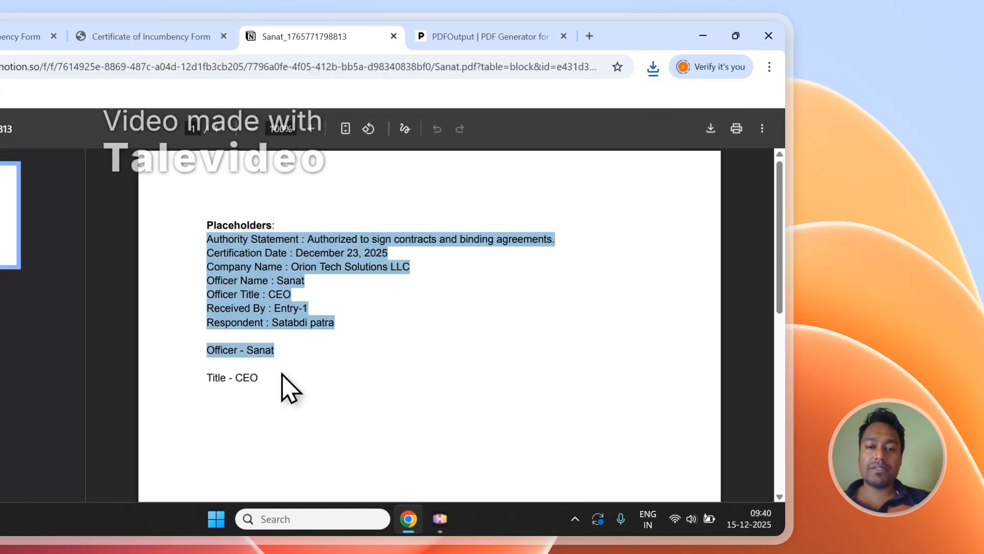
{"action": "left_click", "coordinate": [328, 296]}
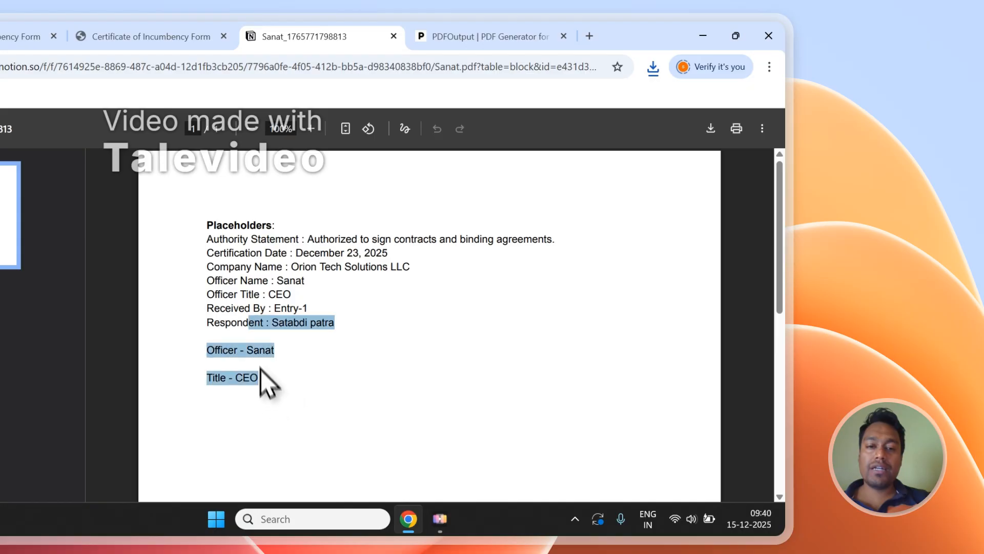
{"action": "left_click_drag", "start_coordinate": [259, 367], "coordinate": [217, 262]}
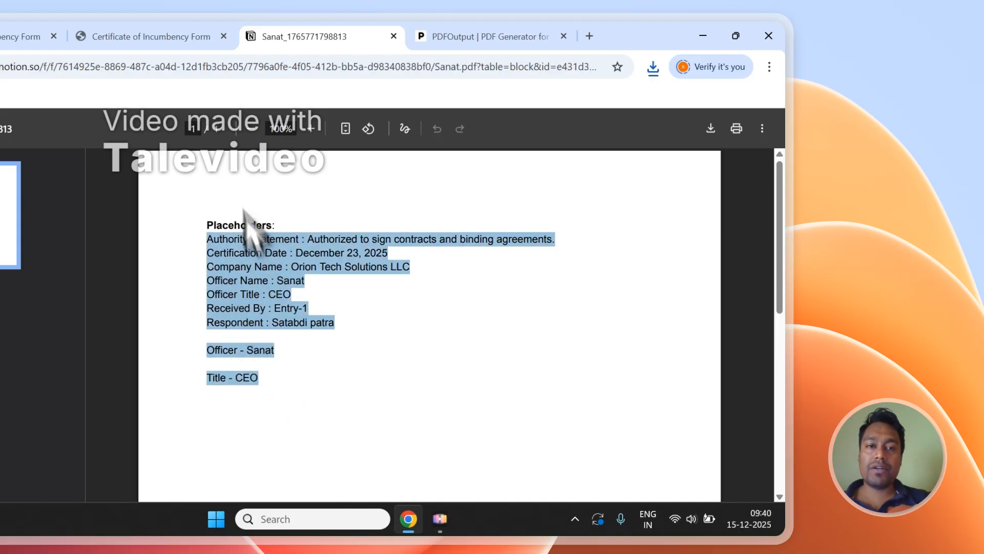
Step: Open the PDF attached to Entry-2 from the Notion responses table and check its filled-in placeholder lines
{"action": "left_click", "coordinate": [152, 37]}
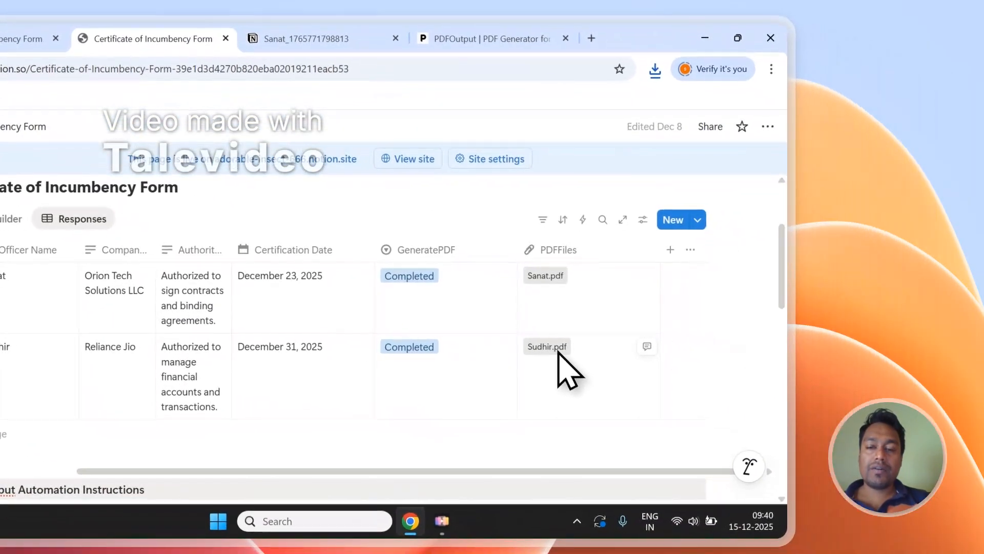
{"action": "left_click", "coordinate": [546, 347]}
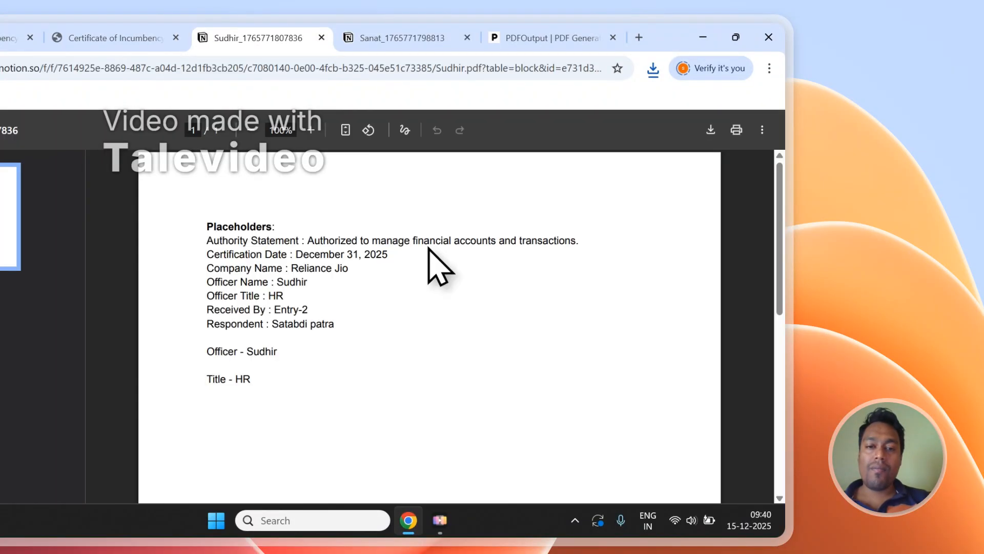
{"action": "left_click_drag", "start_coordinate": [206, 247], "coordinate": [266, 343]}
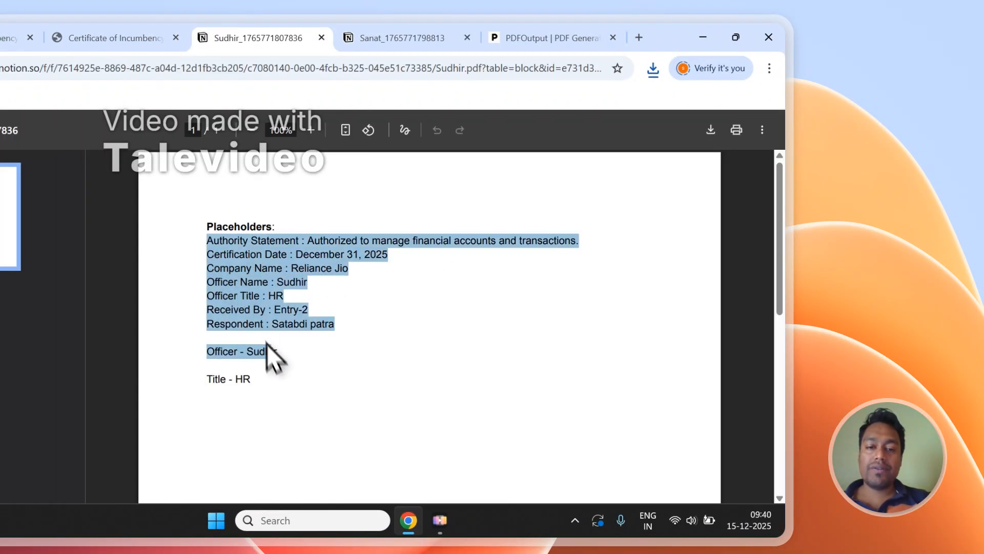
{"action": "left_click", "coordinate": [273, 369]}
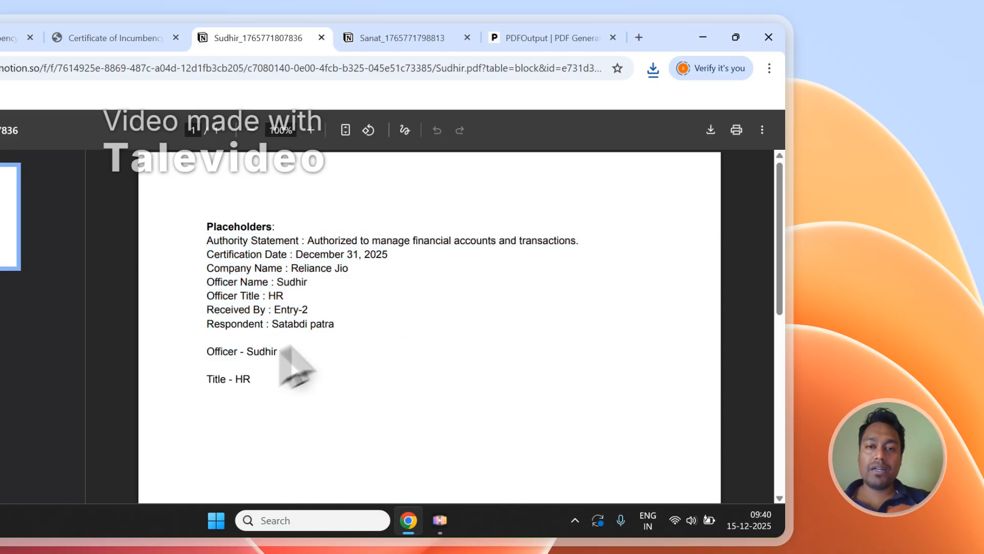
Step: Compare the Entry-1 and Entry-2 PDFs with each other, and close both files
{"action": "left_click", "coordinate": [402, 38]}
{"action": "left_click", "coordinate": [359, 270]}
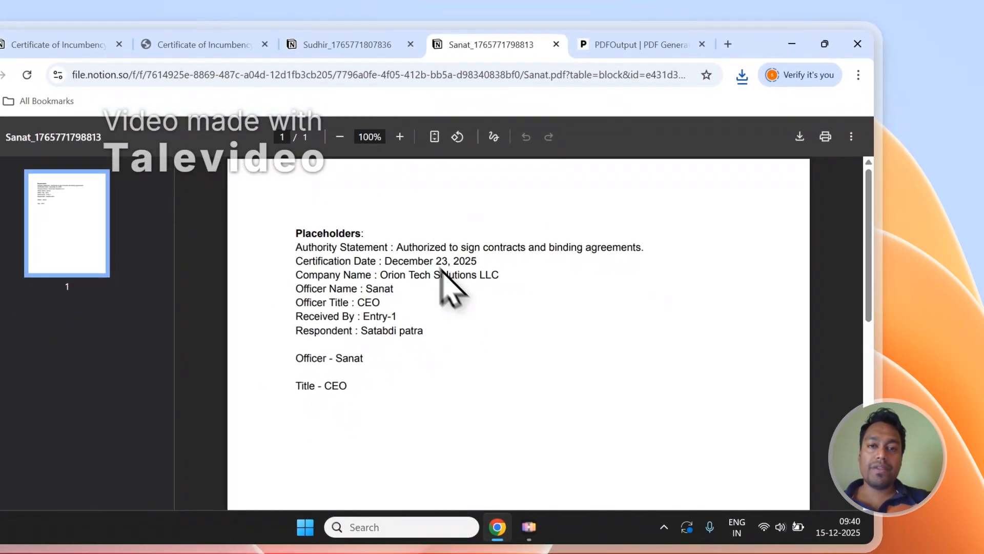
{"action": "left_click", "coordinate": [354, 44]}
{"action": "left_click", "coordinate": [454, 47]}
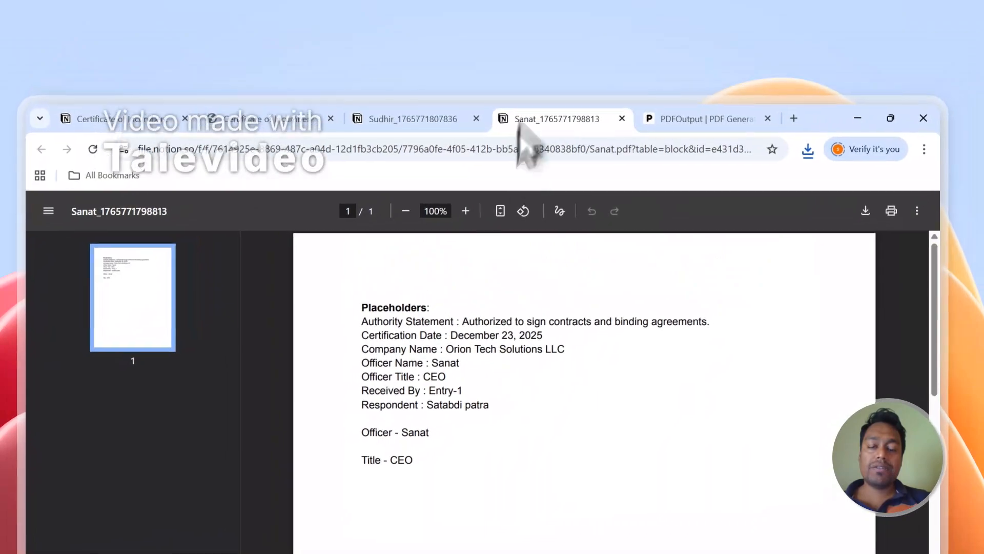
{"action": "left_click", "coordinate": [400, 118]}
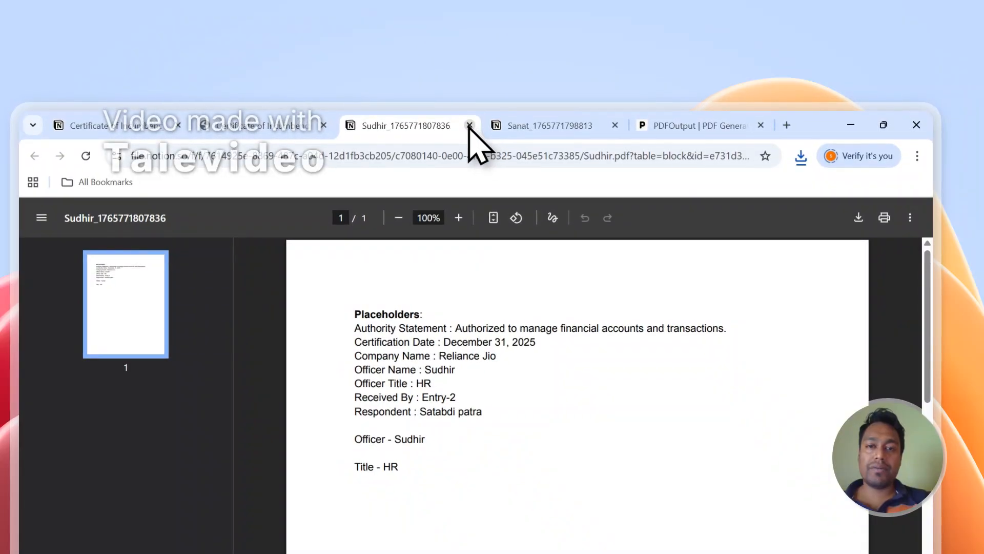
{"action": "left_click", "coordinate": [470, 125]}
{"action": "left_click", "coordinate": [469, 125]}
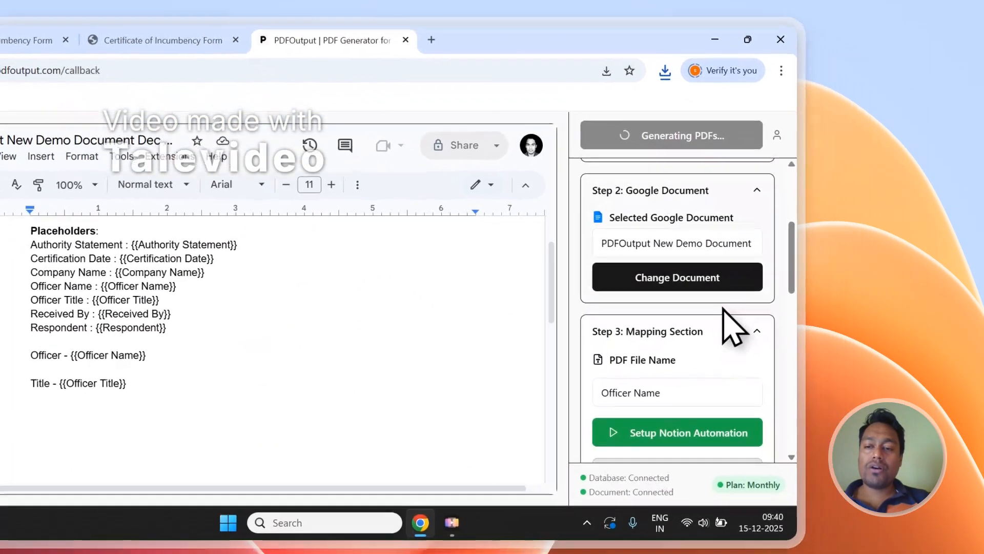
Step: Start the Notion automation setup in PDFOutput, dismiss the PDF generation notification, and review the connected database and document settings
{"action": "scroll", "coordinate": [723, 308], "scroll_direction": "down", "scroll_amount": 3}
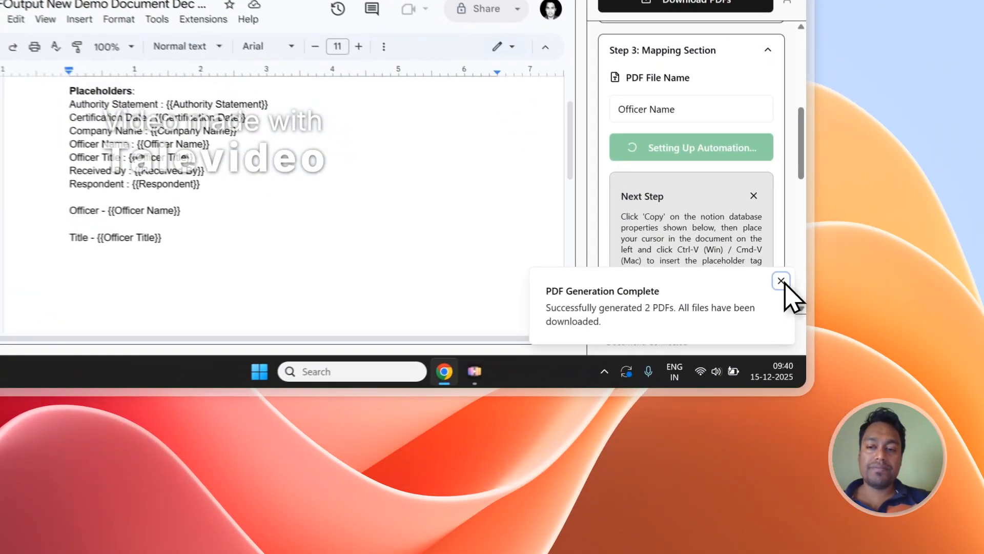
{"action": "left_click", "coordinate": [851, 398]}
{"action": "scroll", "coordinate": [723, 353], "scroll_direction": "up", "scroll_amount": 3}
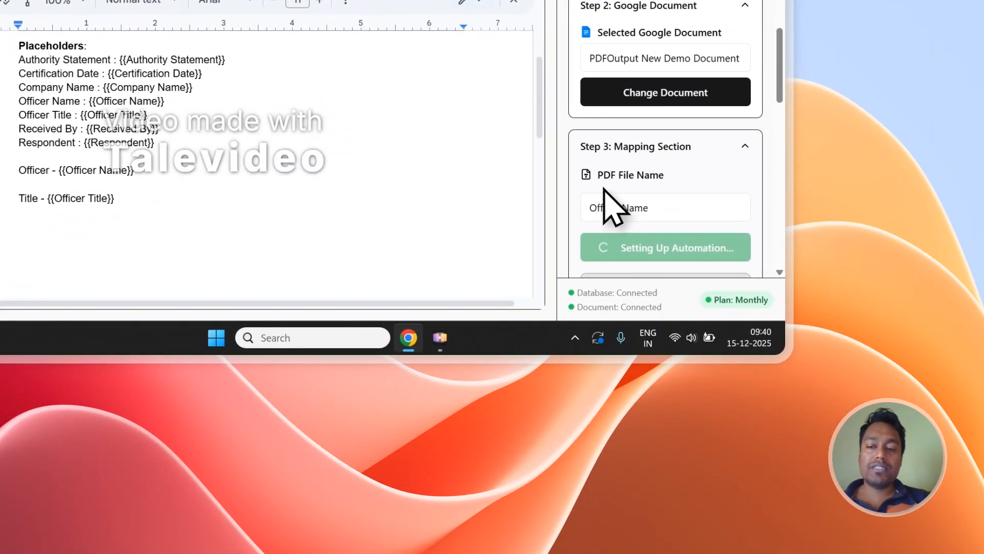
{"action": "scroll", "coordinate": [640, 187], "scroll_direction": "up", "scroll_amount": 3}
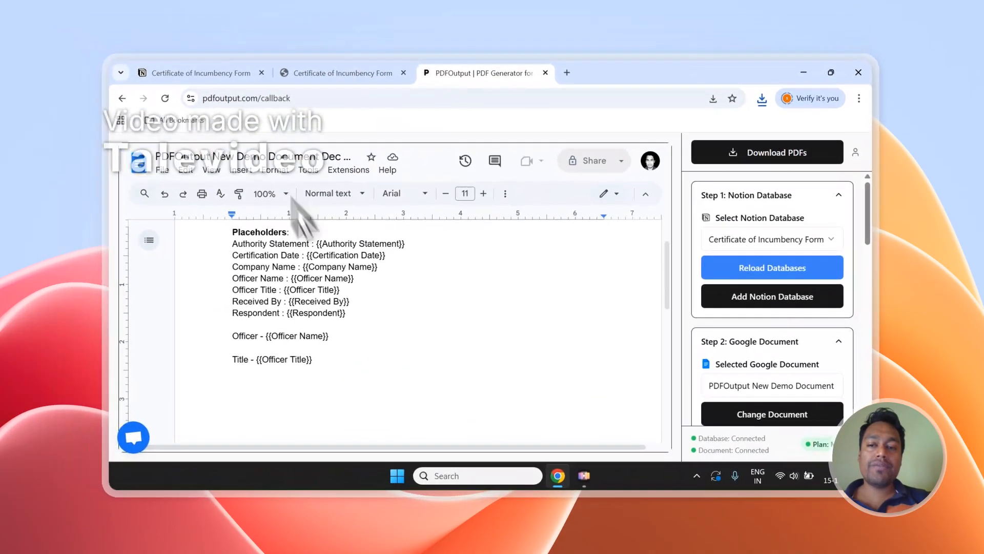
{"action": "scroll", "coordinate": [570, 51], "scroll_direction": "down", "scroll_amount": 2}
{"action": "scroll", "coordinate": [736, 214], "scroll_direction": "down", "scroll_amount": 3}
{"action": "scroll", "coordinate": [786, 248], "scroll_direction": "up", "scroll_amount": 5}
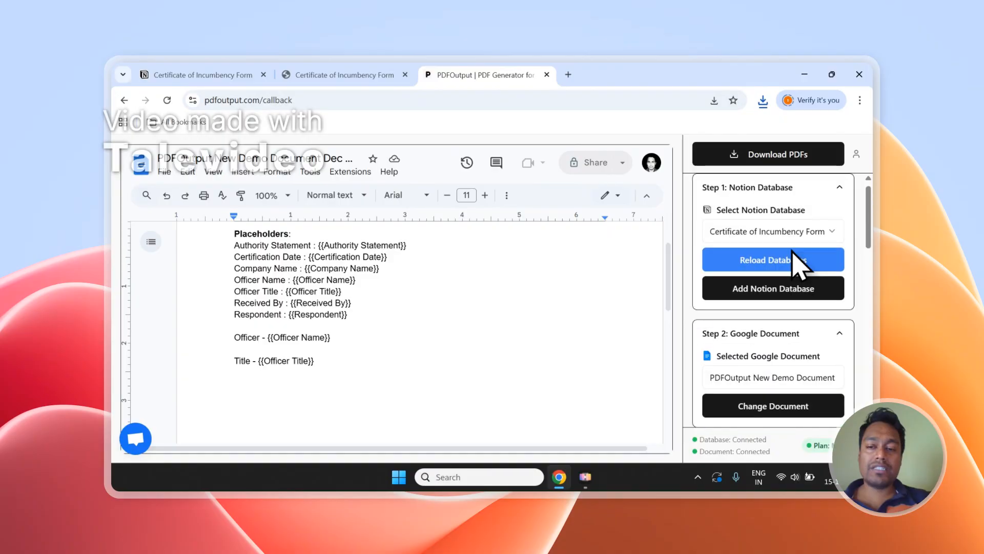
{"action": "scroll", "coordinate": [784, 266], "scroll_direction": "down", "scroll_amount": 5}
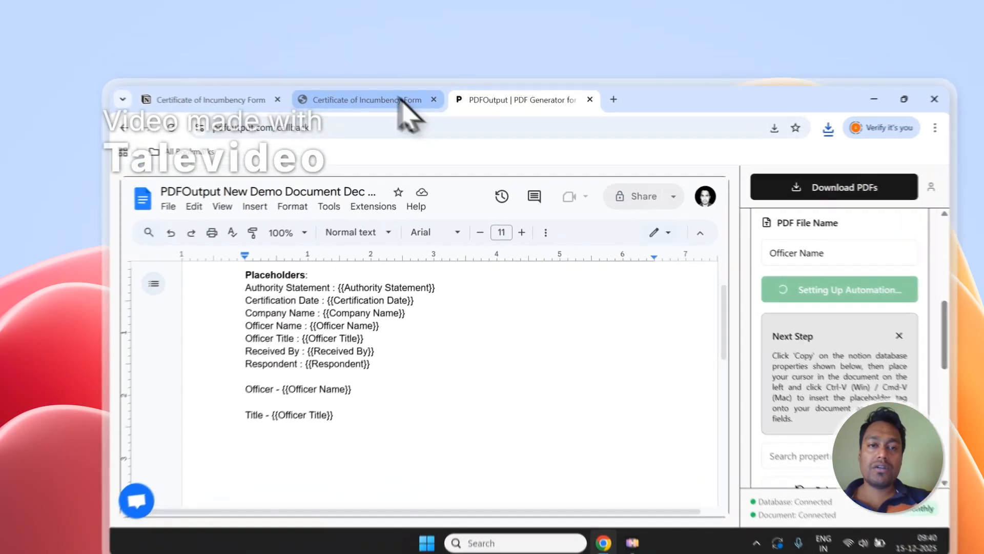
Step: In the Notion responses table, add a blank third row and set its GeneratePDF value to Ready to Generate
{"action": "left_click", "coordinate": [379, 75]}
{"action": "left_click", "coordinate": [200, 75]}
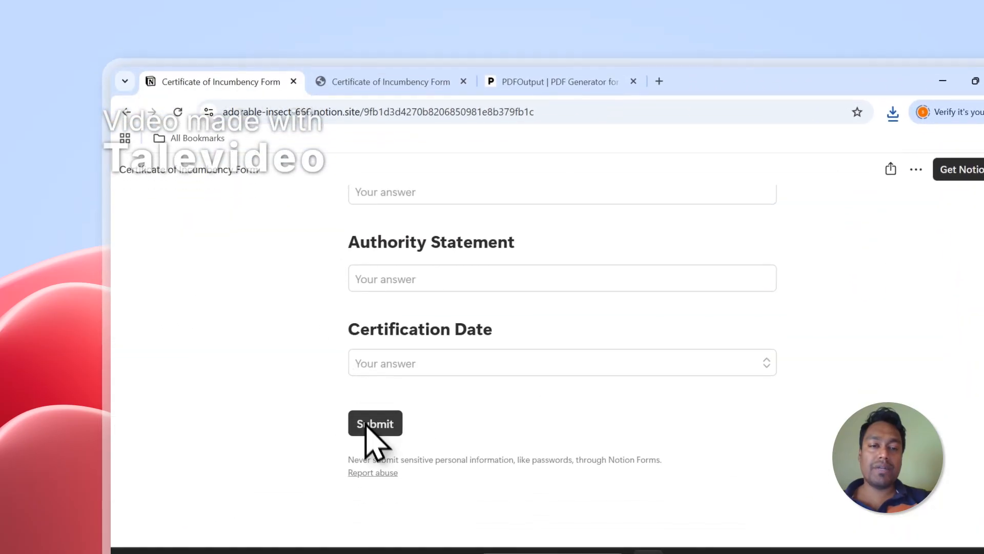
{"action": "left_click", "coordinate": [379, 81]}
{"action": "left_click", "coordinate": [251, 459]}
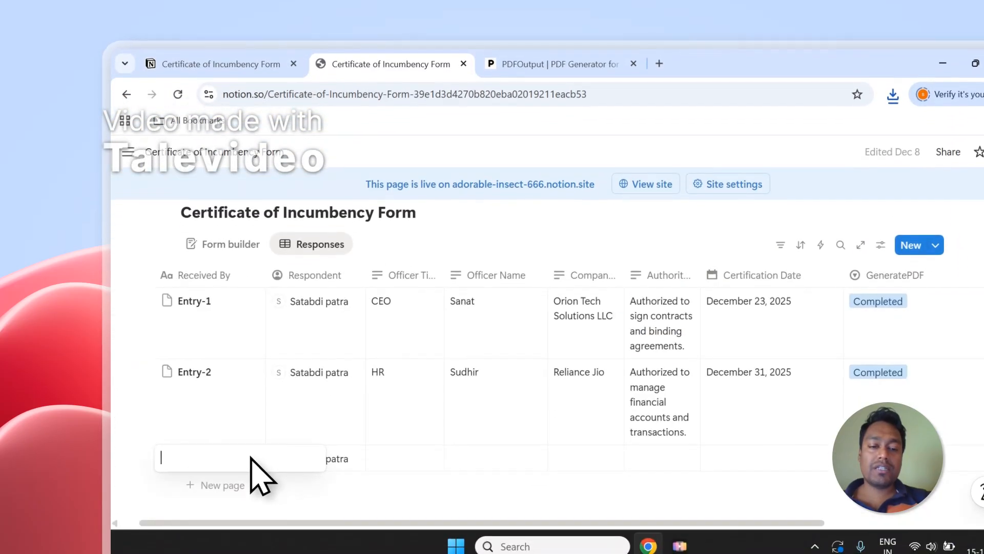
{"action": "key", "text": "Escape"}
{"action": "left_click_drag", "start_coordinate": [436, 522], "coordinate": [624, 522]}
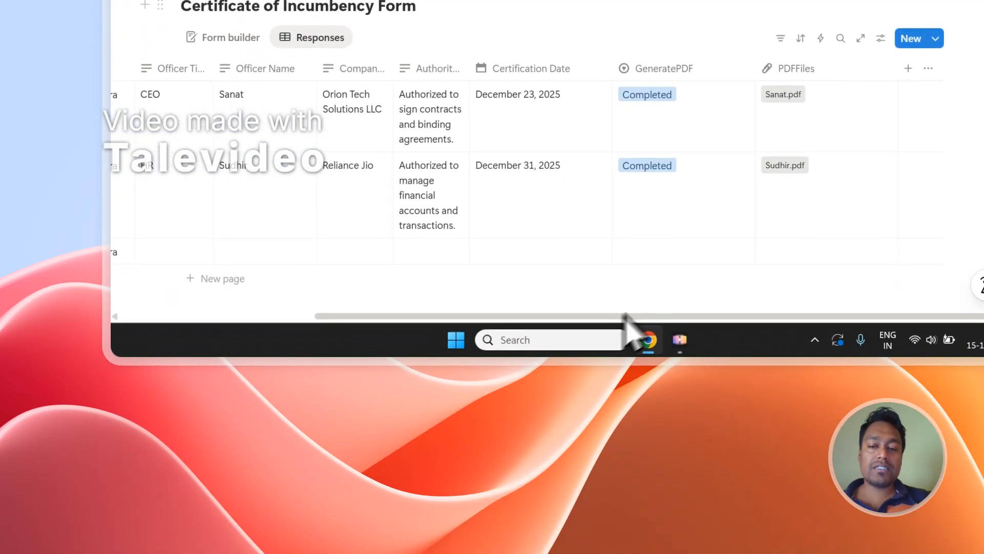
{"action": "left_click", "coordinate": [689, 250]}
{"action": "left_click", "coordinate": [679, 160]}
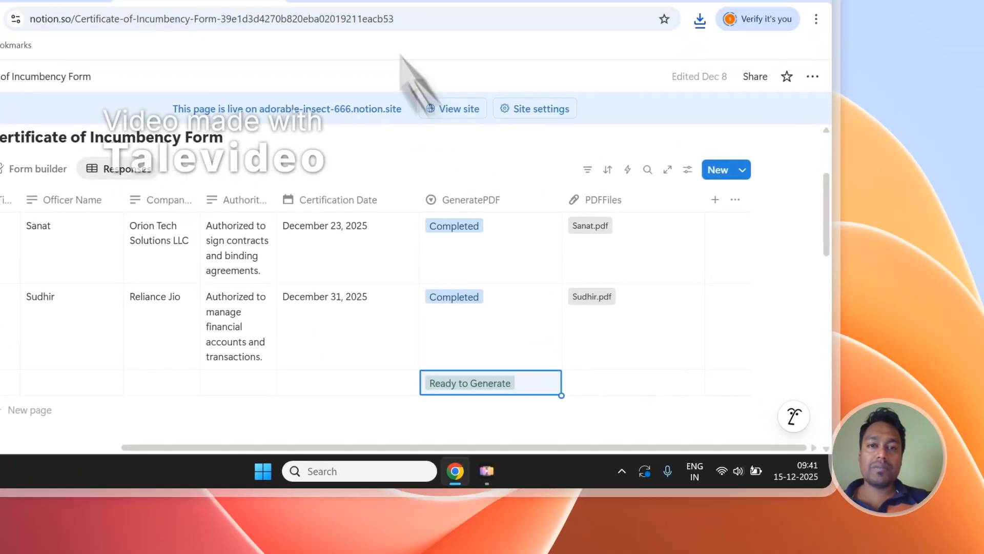
Step: Review the PDFOutput mapping section, the Notion form, and the new row's GeneratePDF and PDFFiles cells
{"action": "left_click", "coordinate": [381, 102]}
{"action": "scroll", "coordinate": [729, 397], "scroll_direction": "up", "scroll_amount": 3}
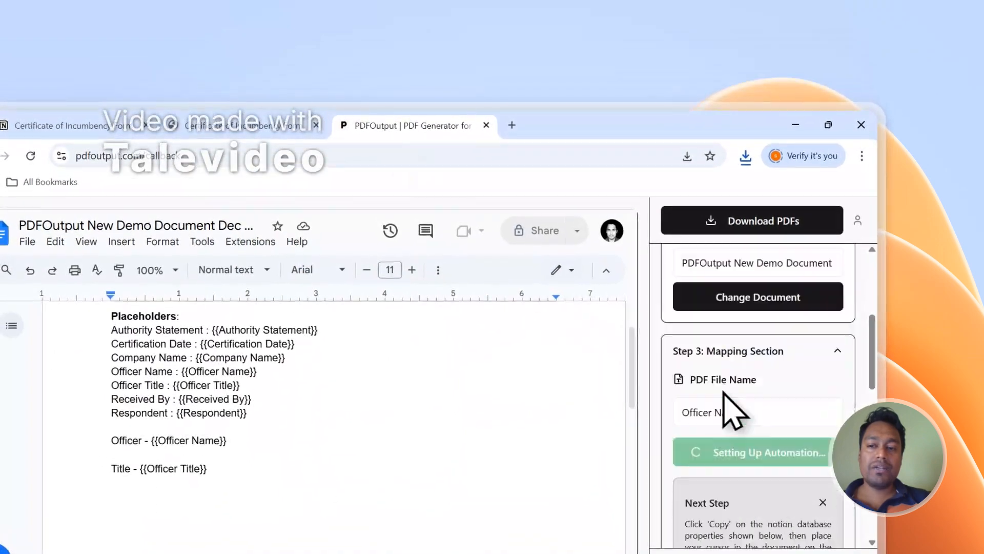
{"action": "left_click", "coordinate": [215, 112]}
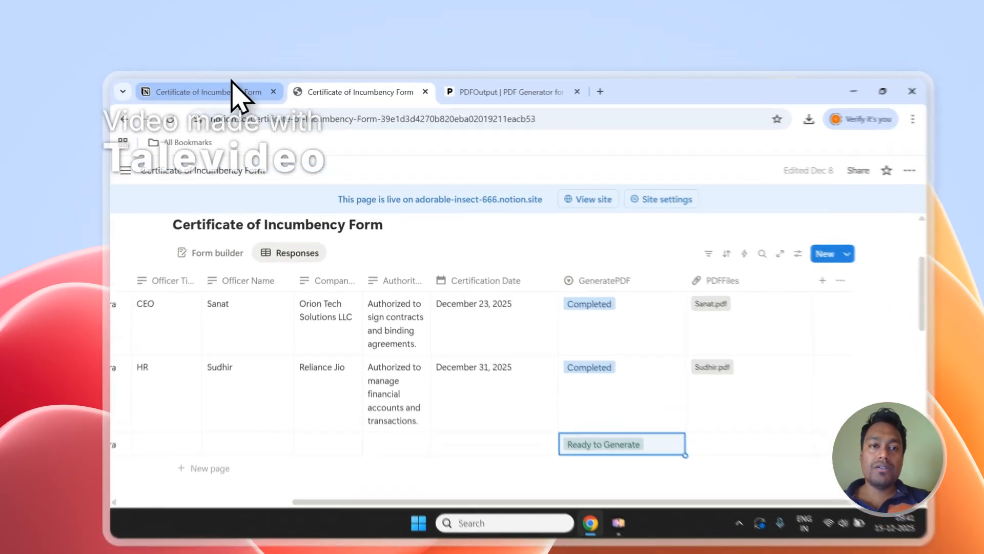
{"action": "left_click", "coordinate": [226, 77]}
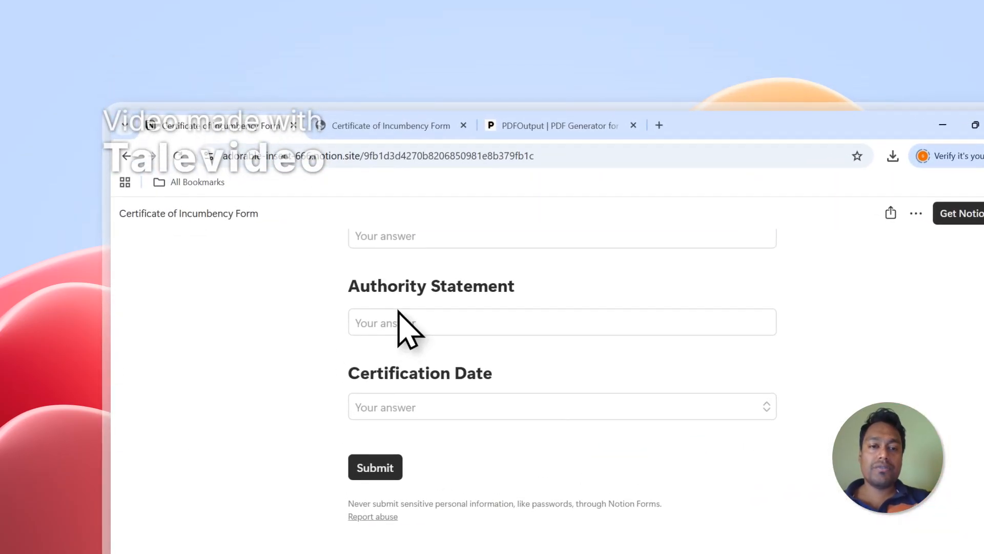
{"action": "scroll", "coordinate": [399, 311], "scroll_direction": "up", "scroll_amount": 1}
{"action": "left_click", "coordinate": [414, 134]}
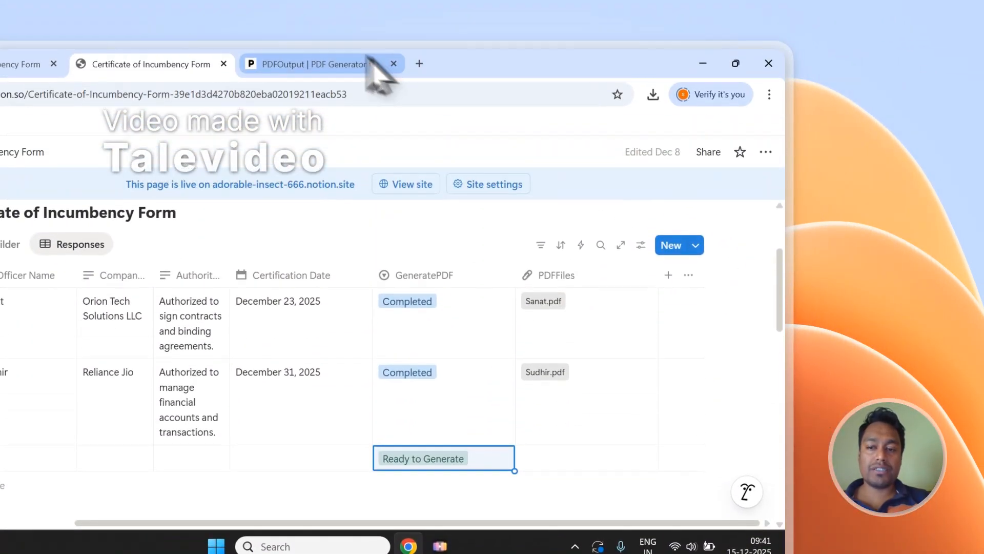
{"action": "left_click", "coordinate": [369, 61]}
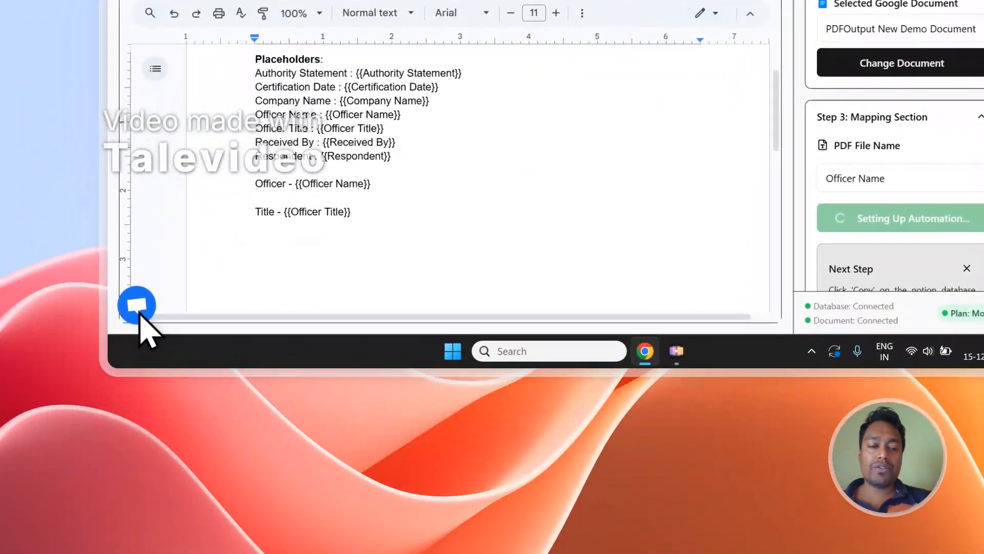
Step: View and close the support chat, and sign out of the PDFOutput account
{"action": "left_click", "coordinate": [138, 308]}
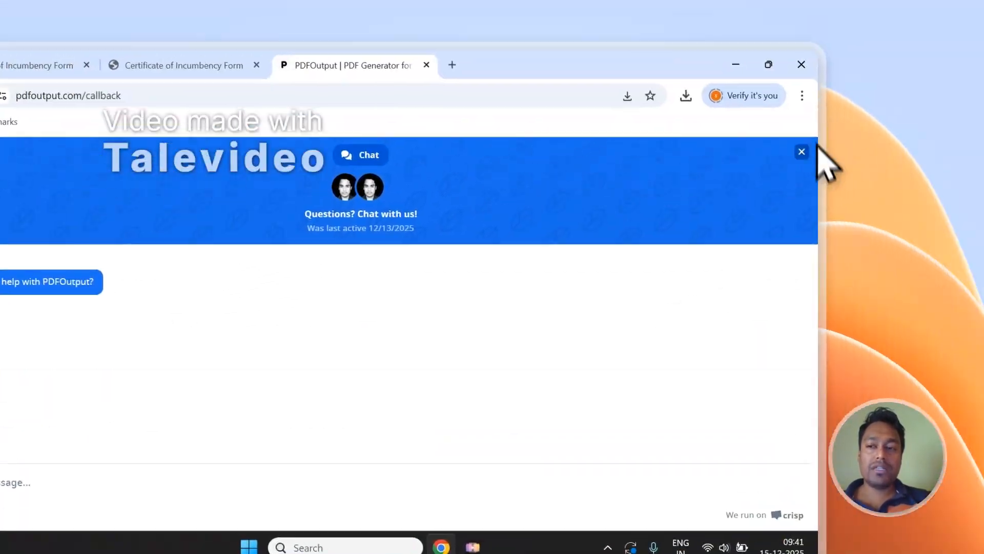
{"action": "left_click", "coordinate": [940, 202]}
{"action": "left_click", "coordinate": [937, 210]}
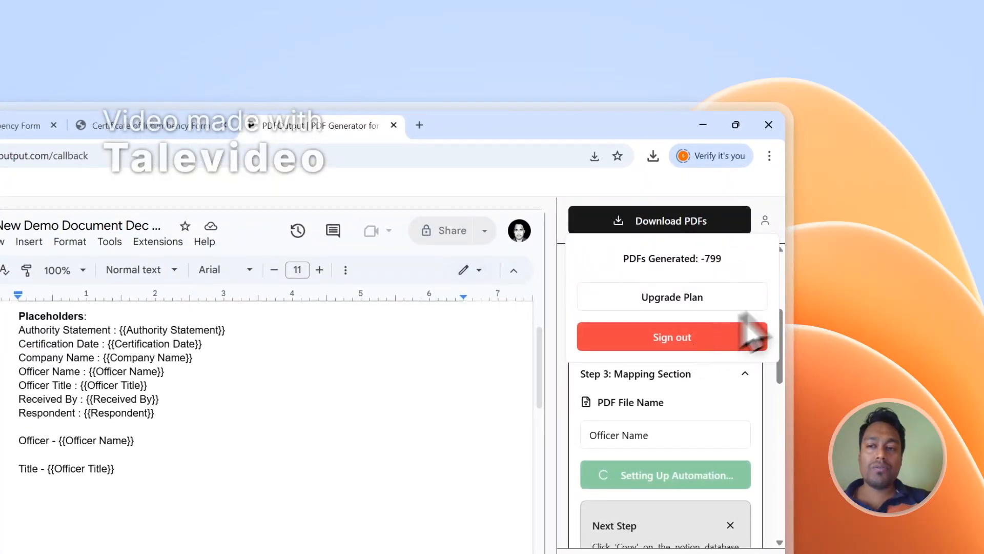
{"action": "left_click", "coordinate": [748, 328]}
Step: Open the PDFOutput Contact page from the site footer and review its Send Message form and demo booking option
{"action": "scroll", "coordinate": [784, 266], "scroll_direction": "down", "scroll_amount": 15}
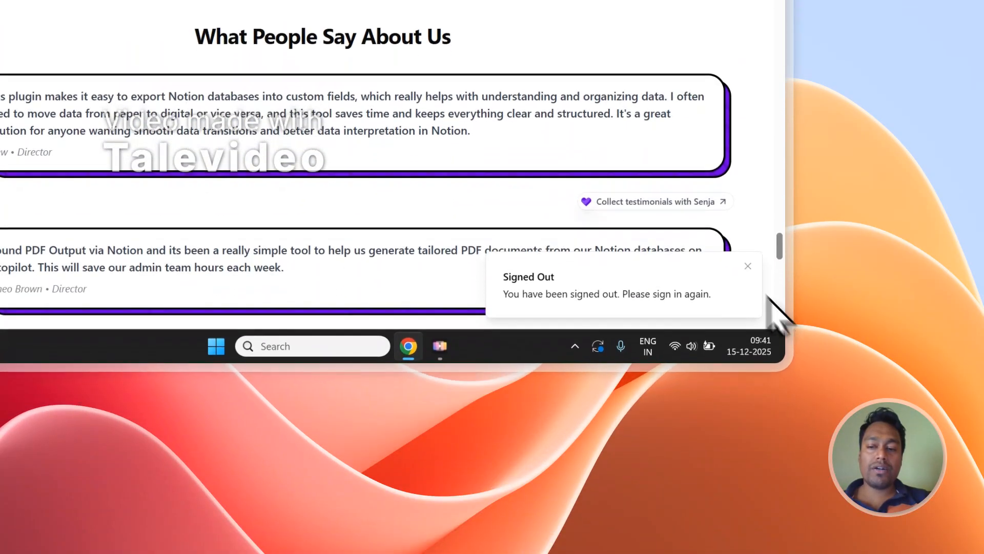
{"action": "scroll", "coordinate": [767, 296], "scroll_direction": "down", "scroll_amount": 5}
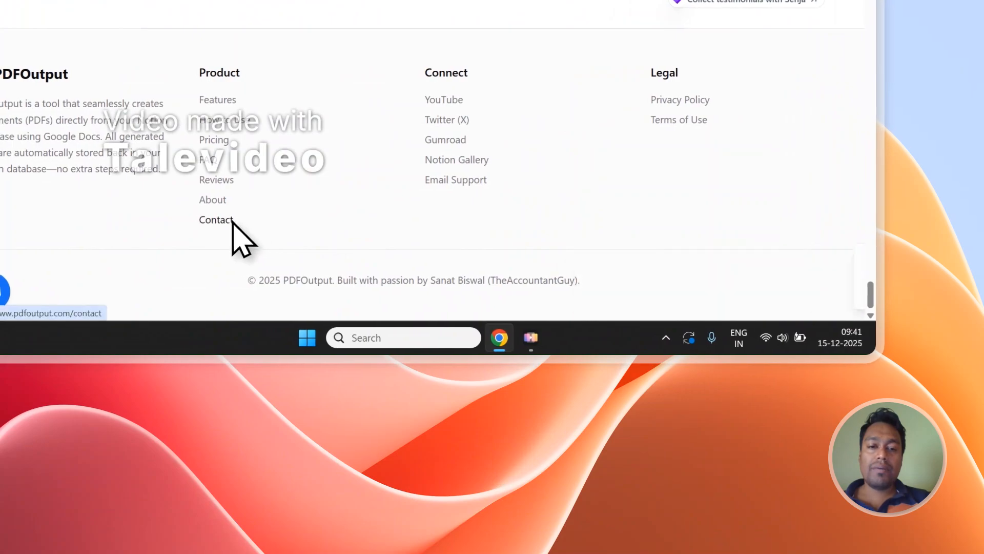
{"action": "left_click", "coordinate": [216, 219]}
{"action": "scroll", "coordinate": [395, 109], "scroll_direction": "down", "scroll_amount": 3}
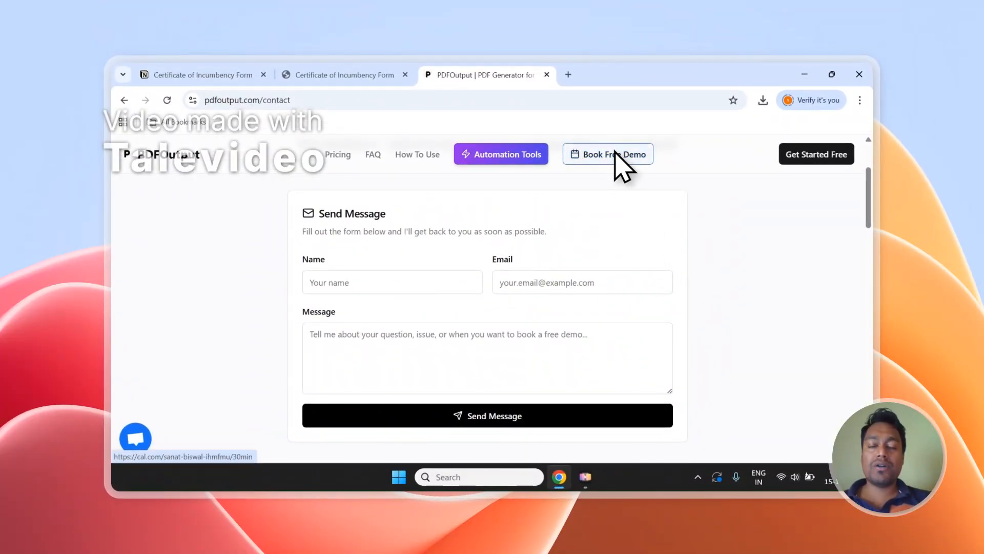
Step: Revisit the Certificate of Incumbency Form pages in Notion and return to the PDFOutput contact page
{"action": "left_click", "coordinate": [371, 73]}
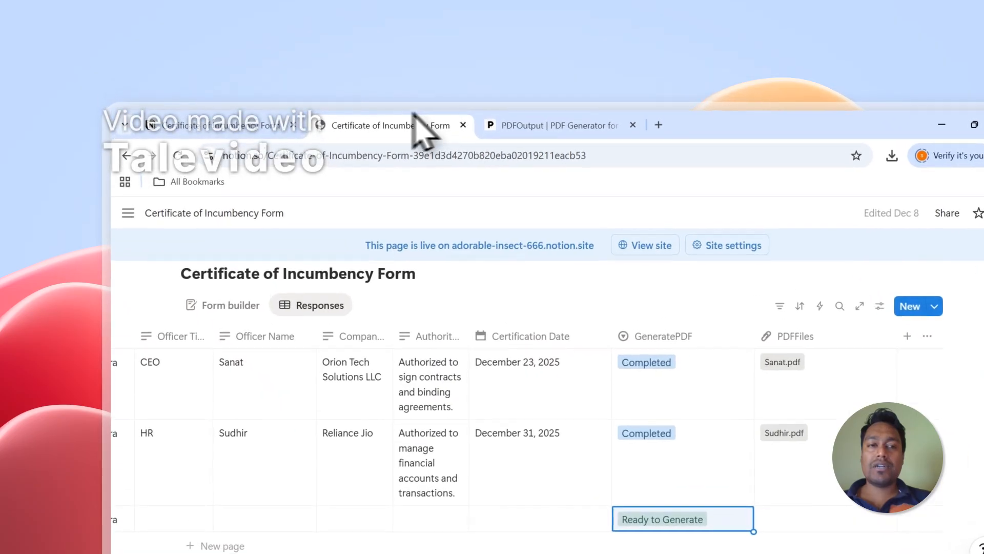
{"action": "left_click", "coordinate": [248, 71]}
{"action": "left_click", "coordinate": [558, 125]}
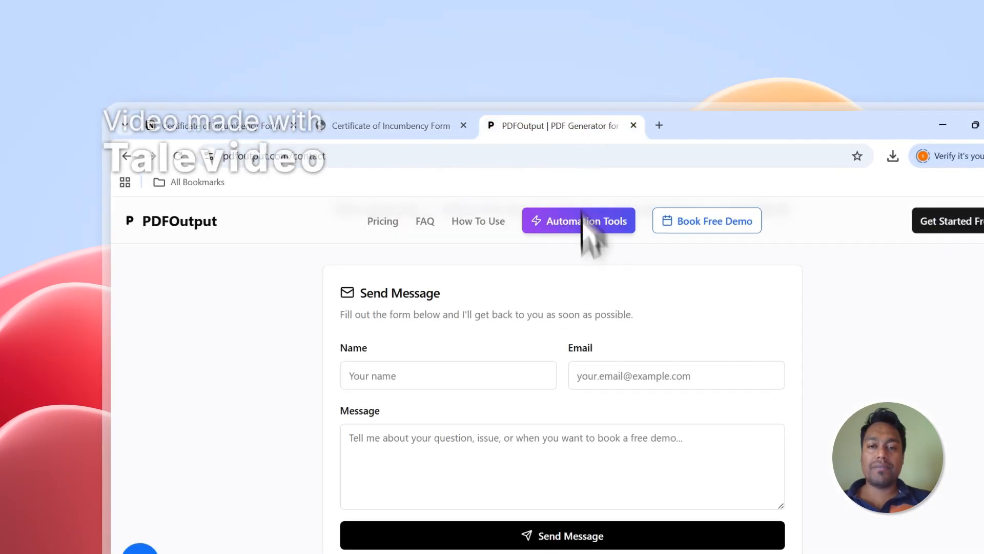